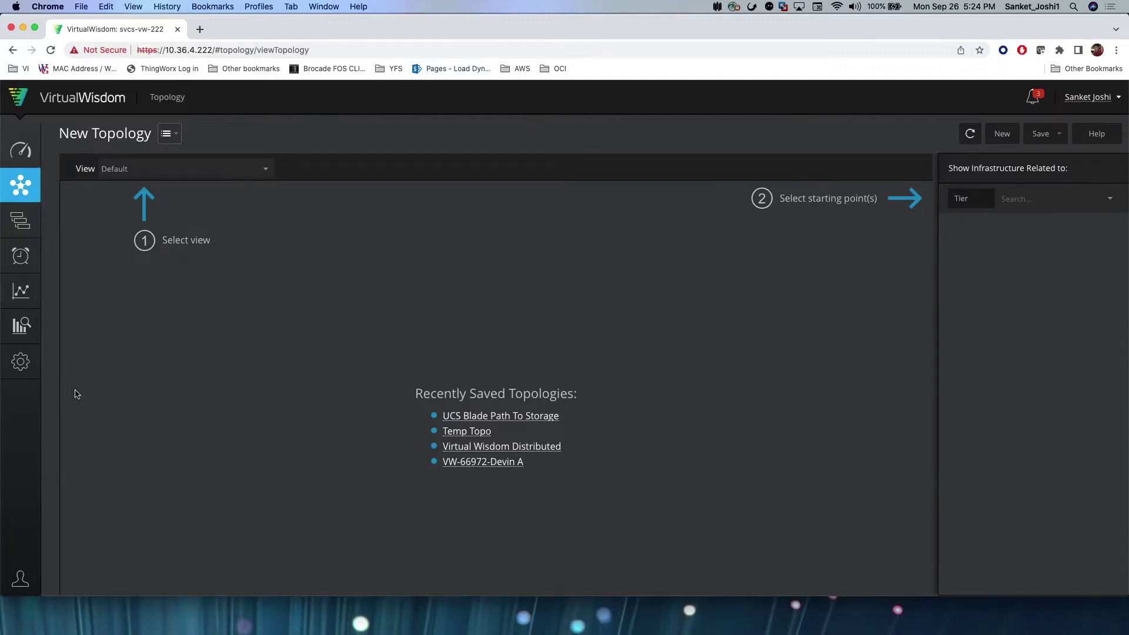
Open the account's System Preferences for editing and view the available Active Tab on Login options
{"action": "left_click", "coordinate": [21, 580]}
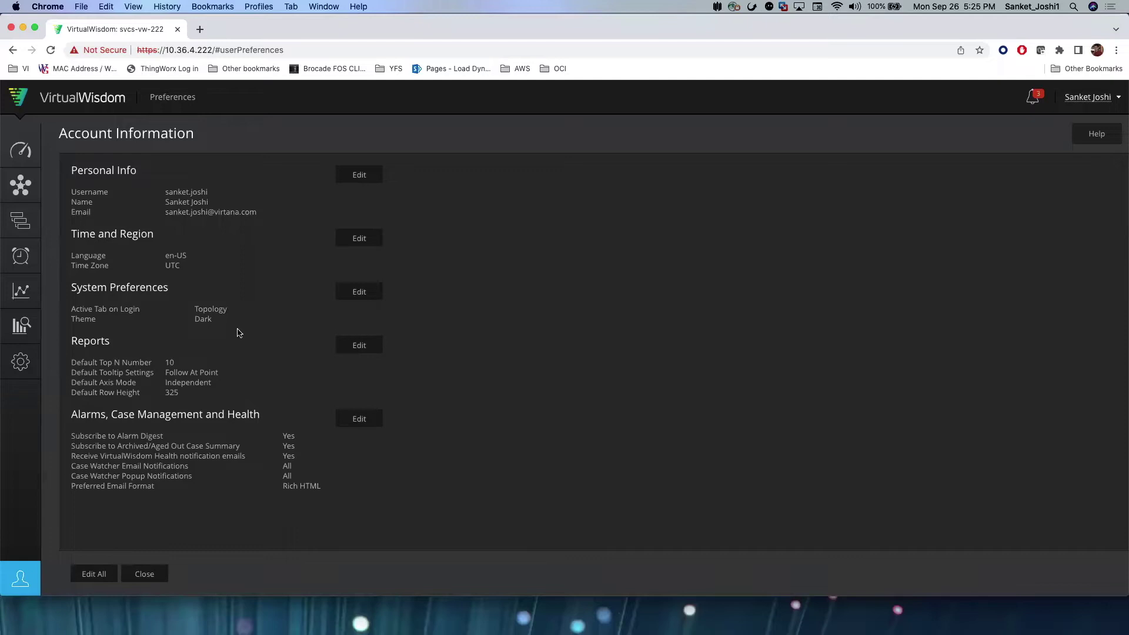
{"action": "left_click", "coordinate": [362, 296]}
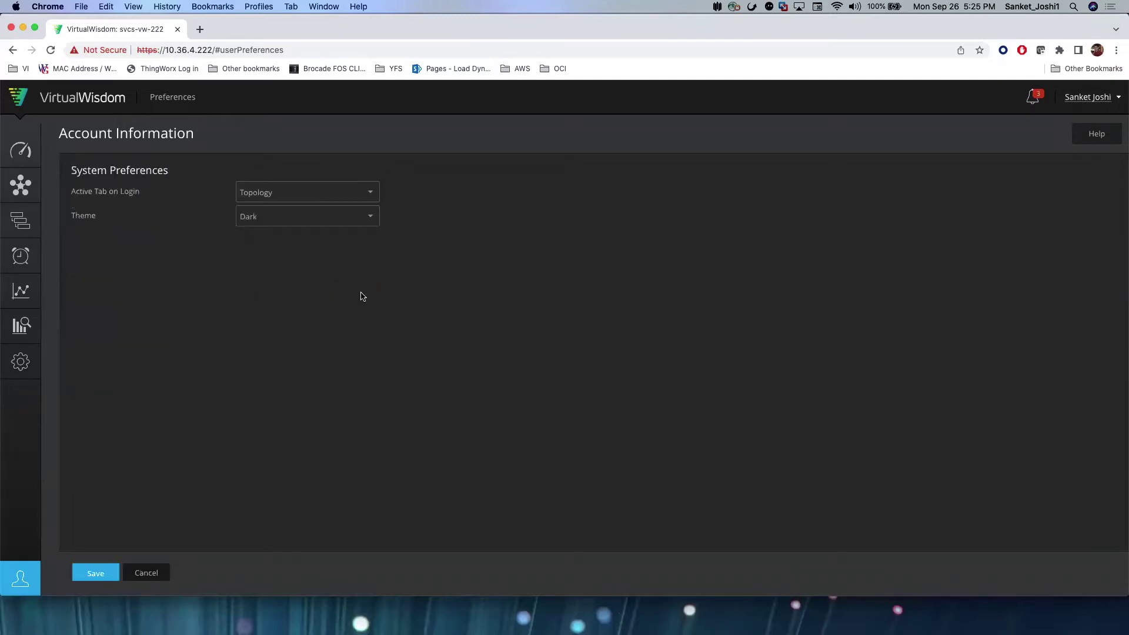
{"action": "left_click", "coordinate": [372, 197]}
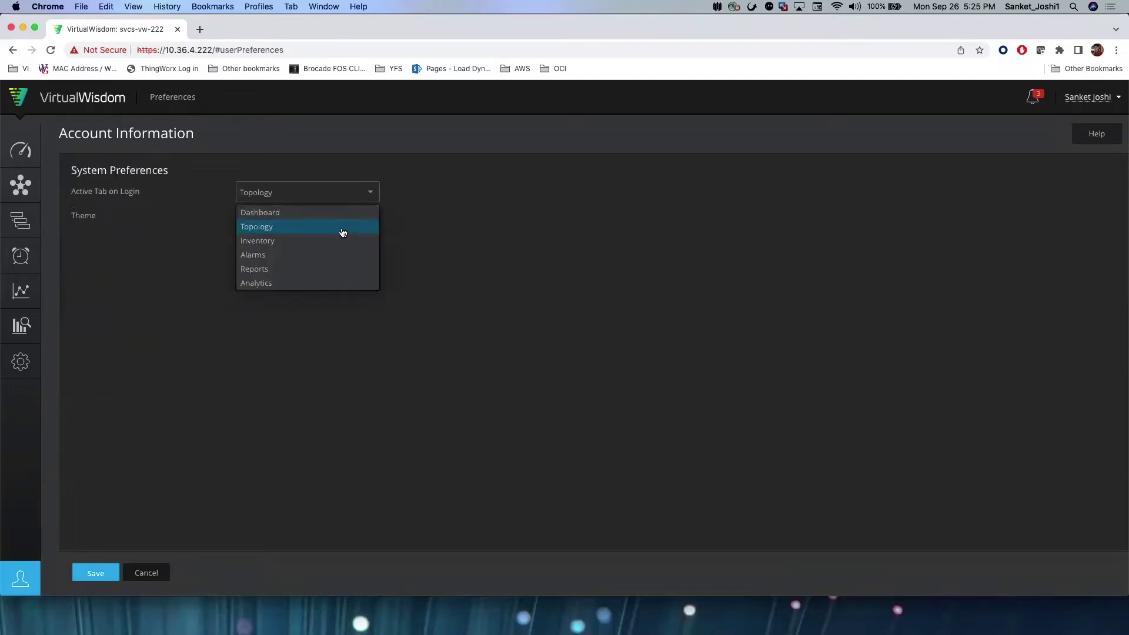
{"action": "left_click", "coordinate": [271, 397]}
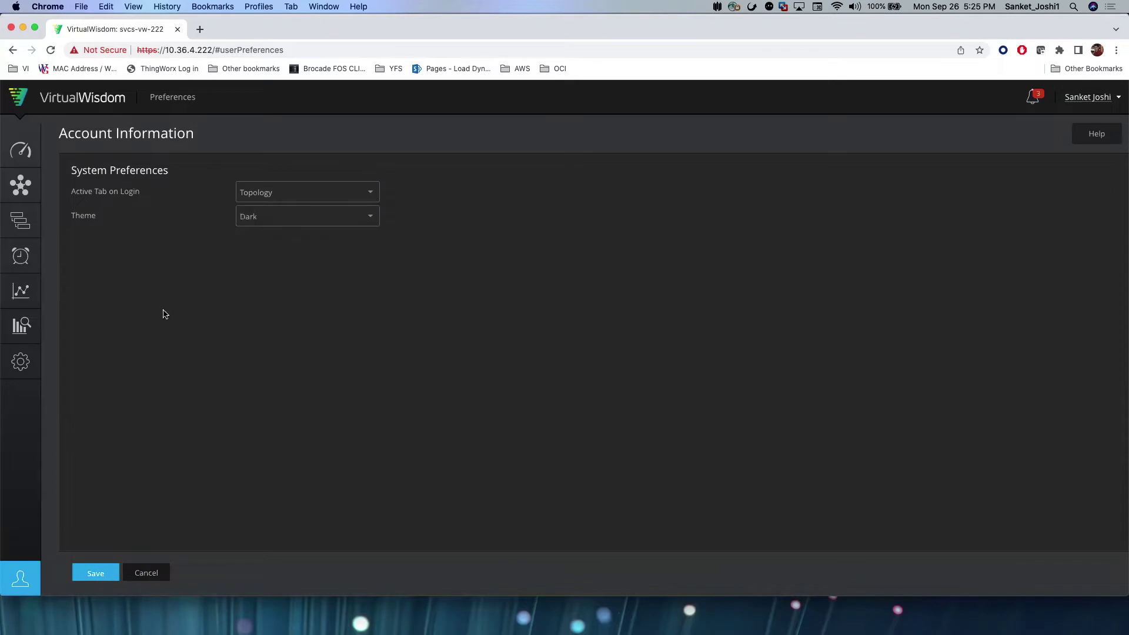
Collapse the Cisco UCS group in the Inventory and open the Switch Port list under Storage Network
{"action": "left_click", "coordinate": [20, 226]}
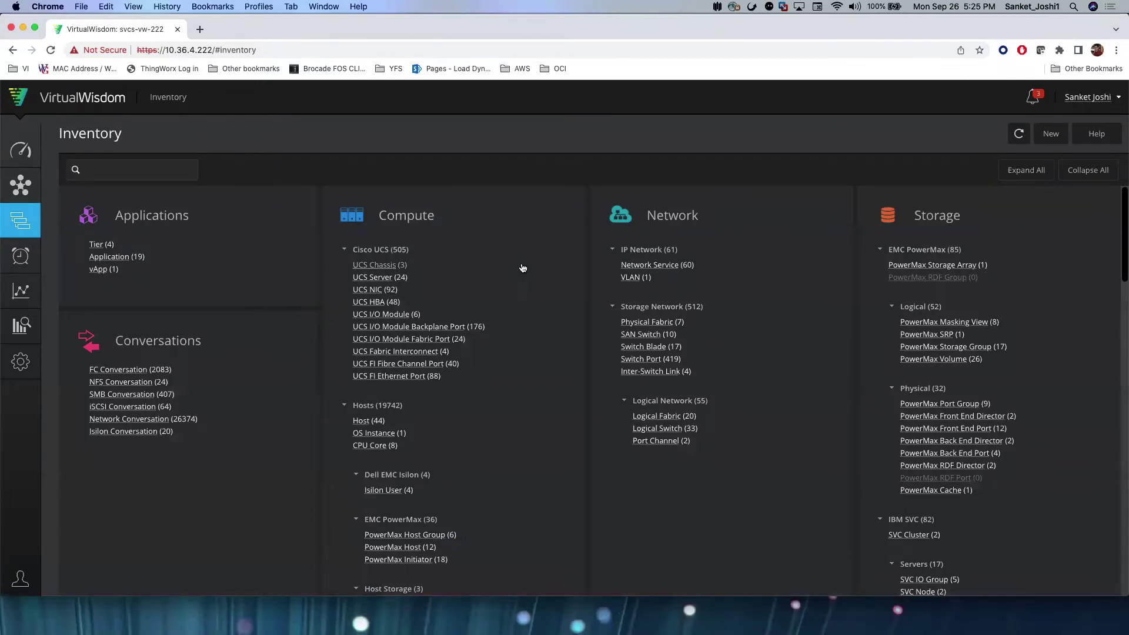
{"action": "left_click", "coordinate": [344, 251]}
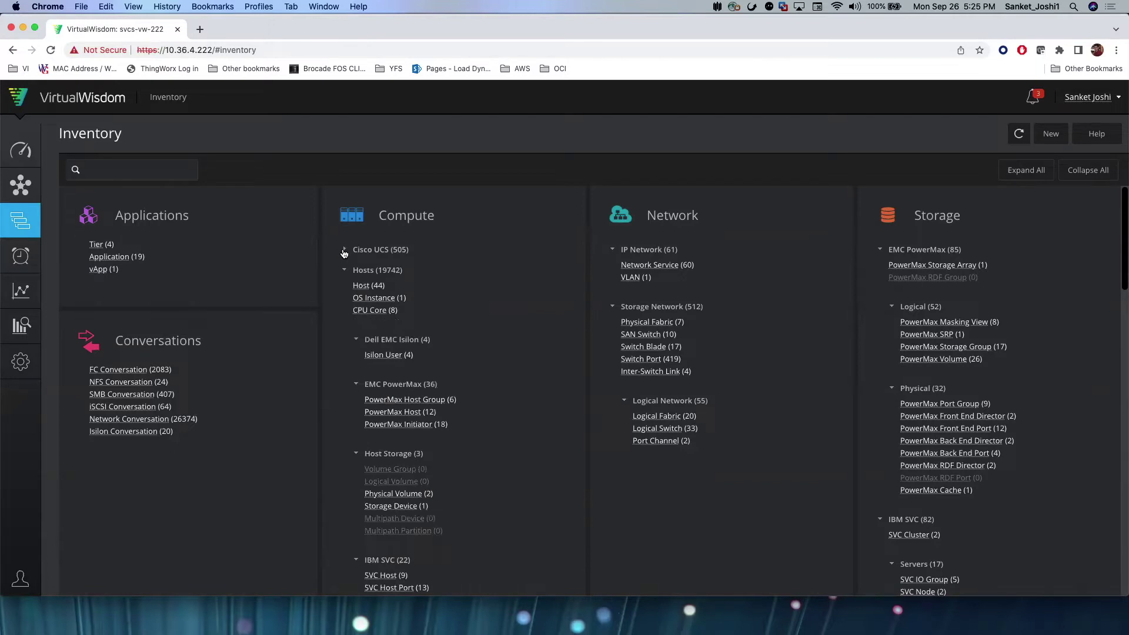
{"action": "left_click", "coordinate": [632, 360]}
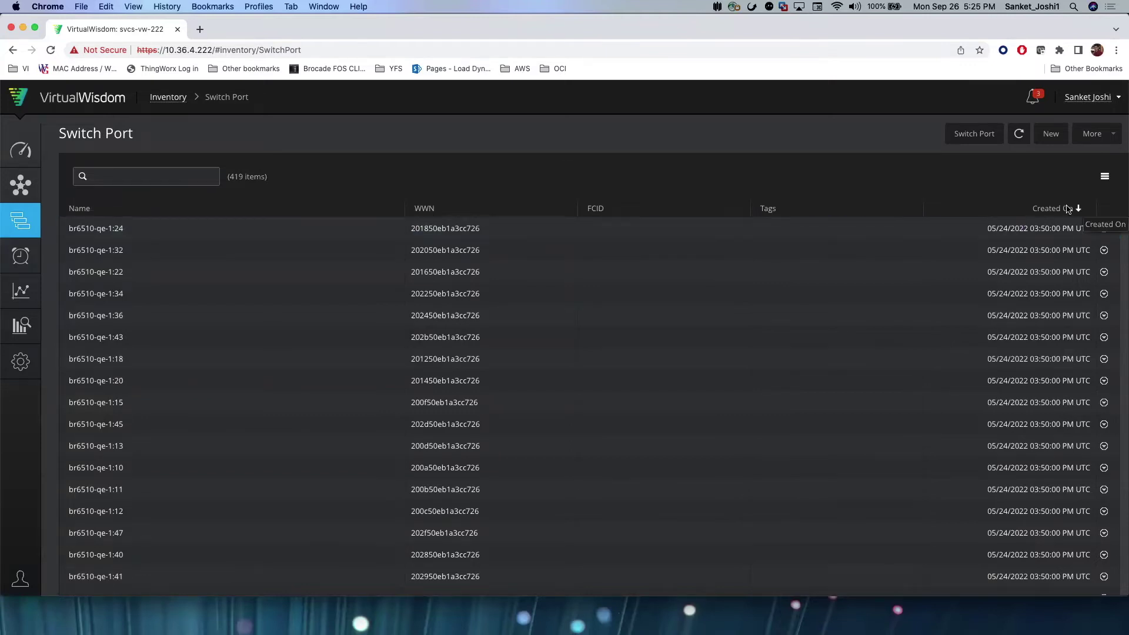
Add the Port Type, Port Speed, SAN Switch, Attached Ports, Attached ISL Port and Logical Fabric columns to the Switch Port table
{"action": "left_click", "coordinate": [1102, 179]}
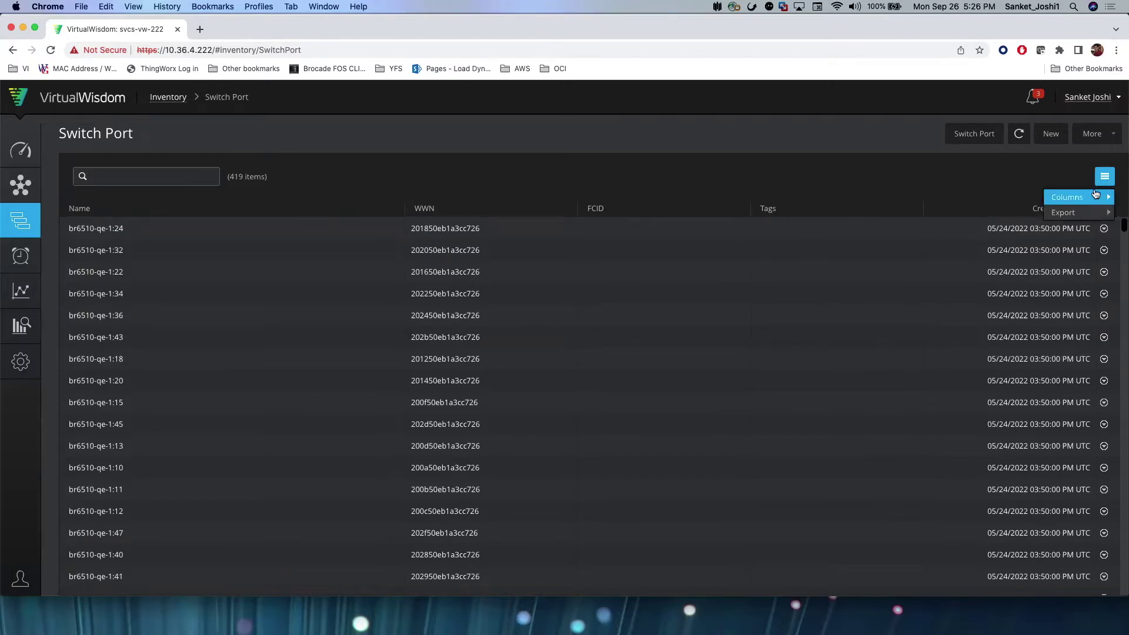
{"action": "mouse_move", "coordinate": [1094, 196]}
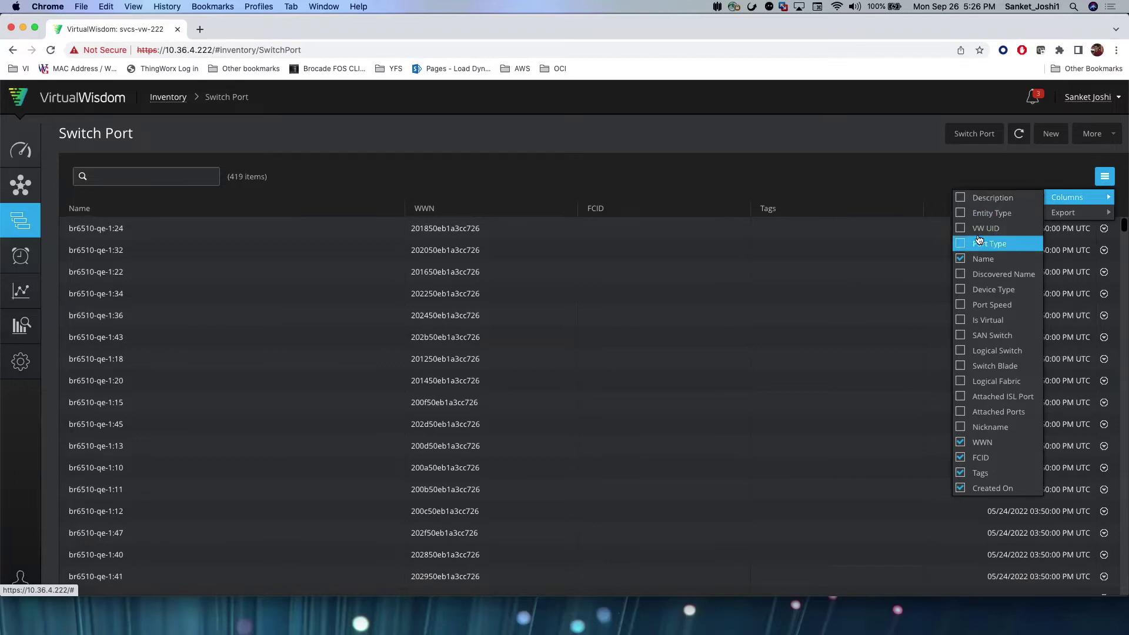
{"action": "left_click", "coordinate": [961, 244]}
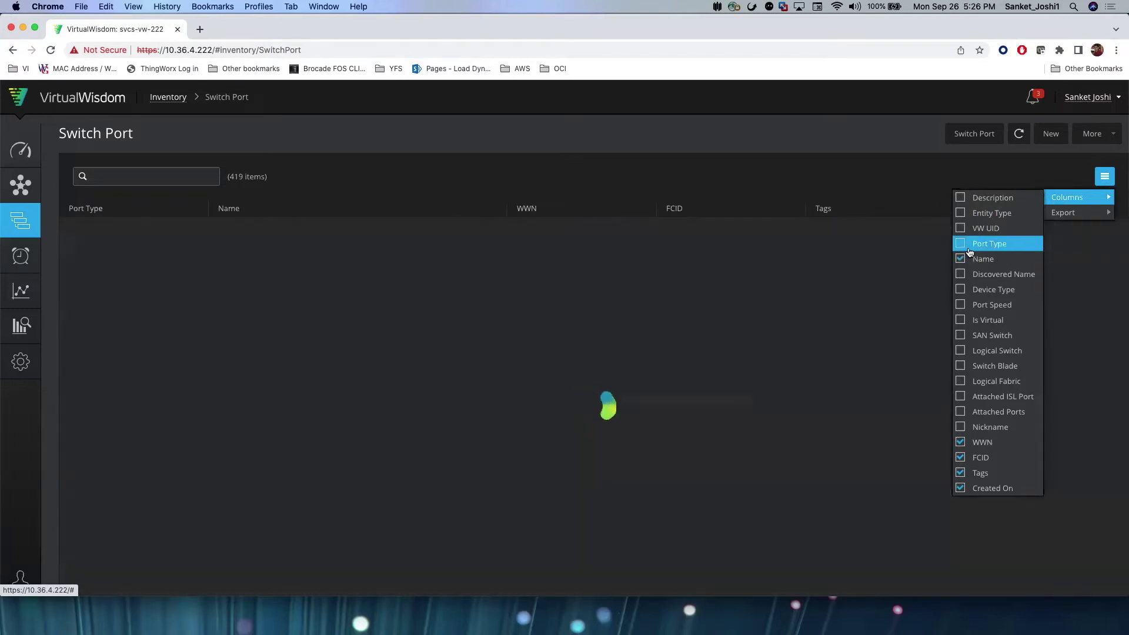
{"action": "left_click", "coordinate": [961, 305]}
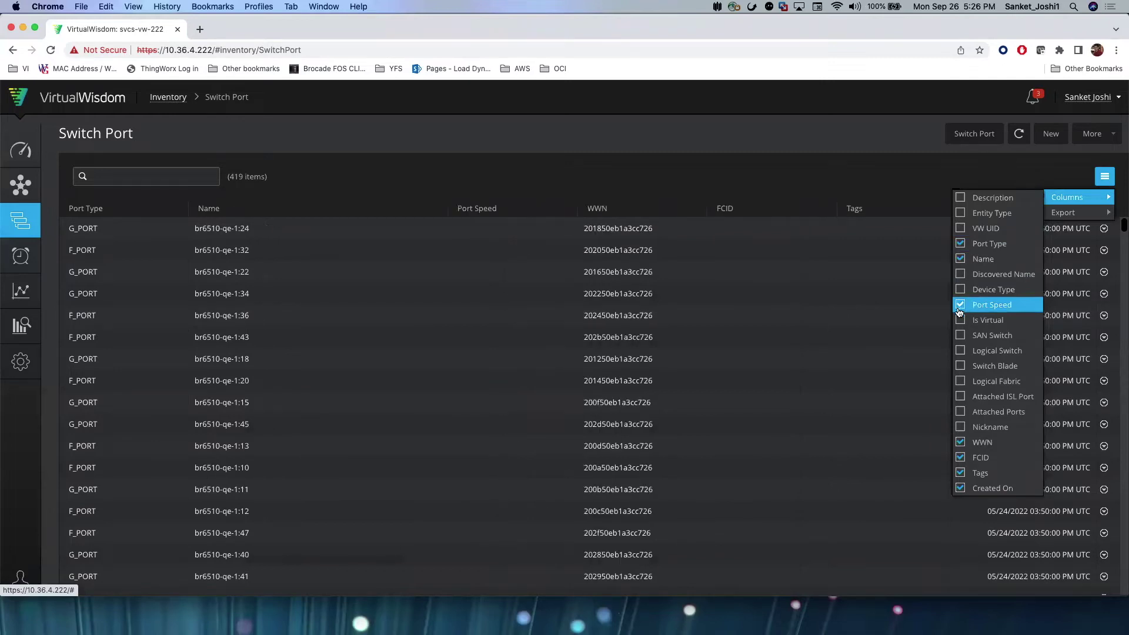
{"action": "left_click", "coordinate": [960, 336]}
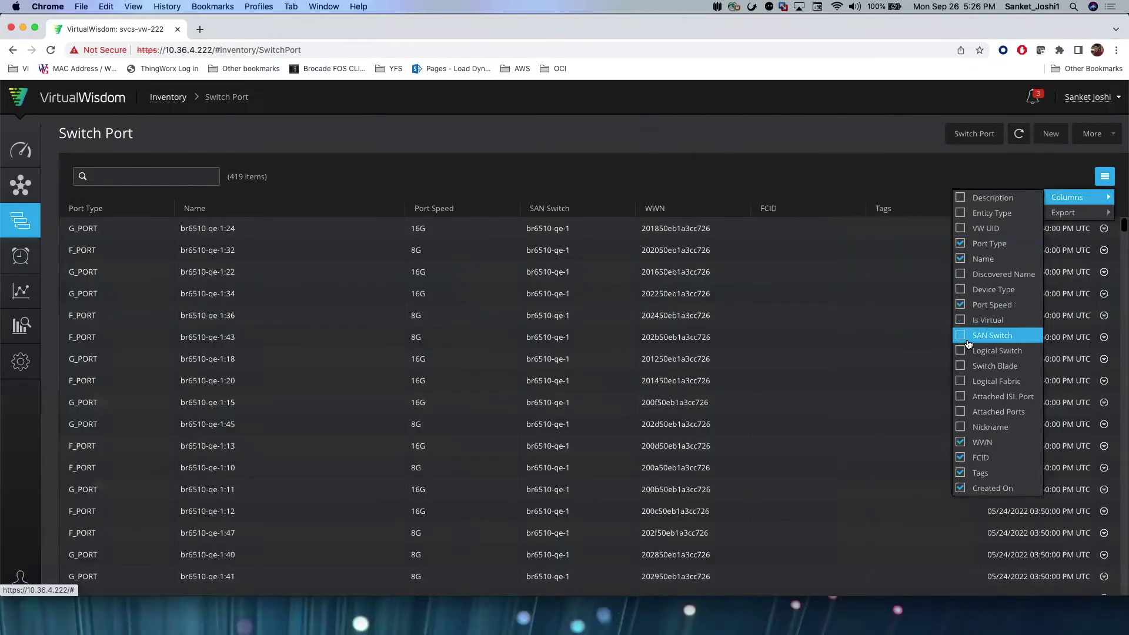
{"action": "left_click", "coordinate": [967, 409]}
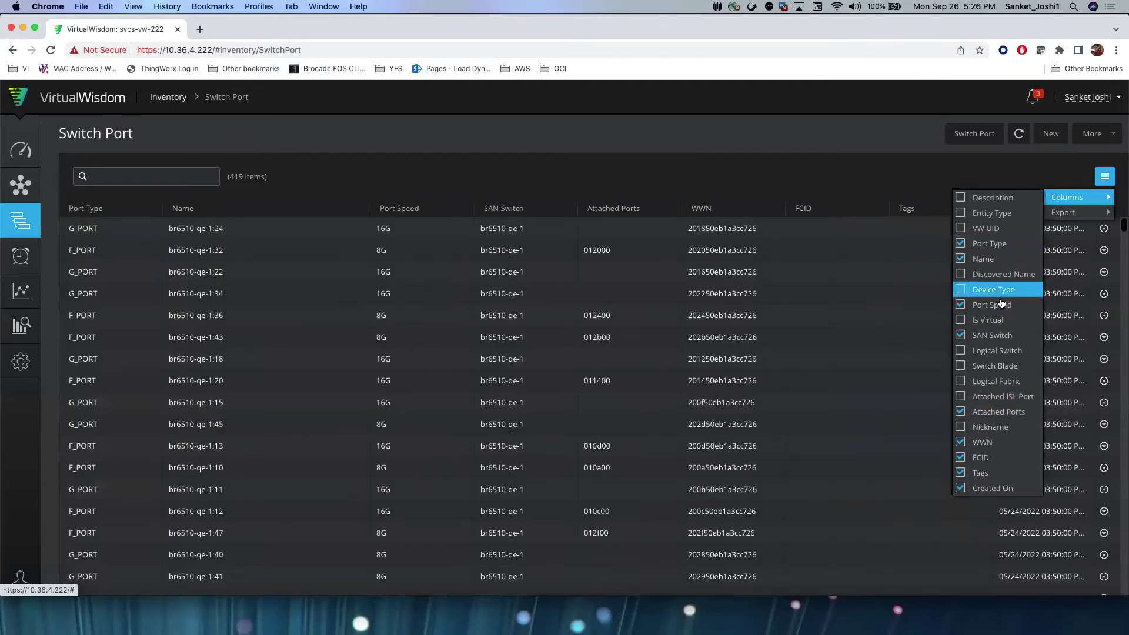
{"action": "left_click", "coordinate": [961, 398]}
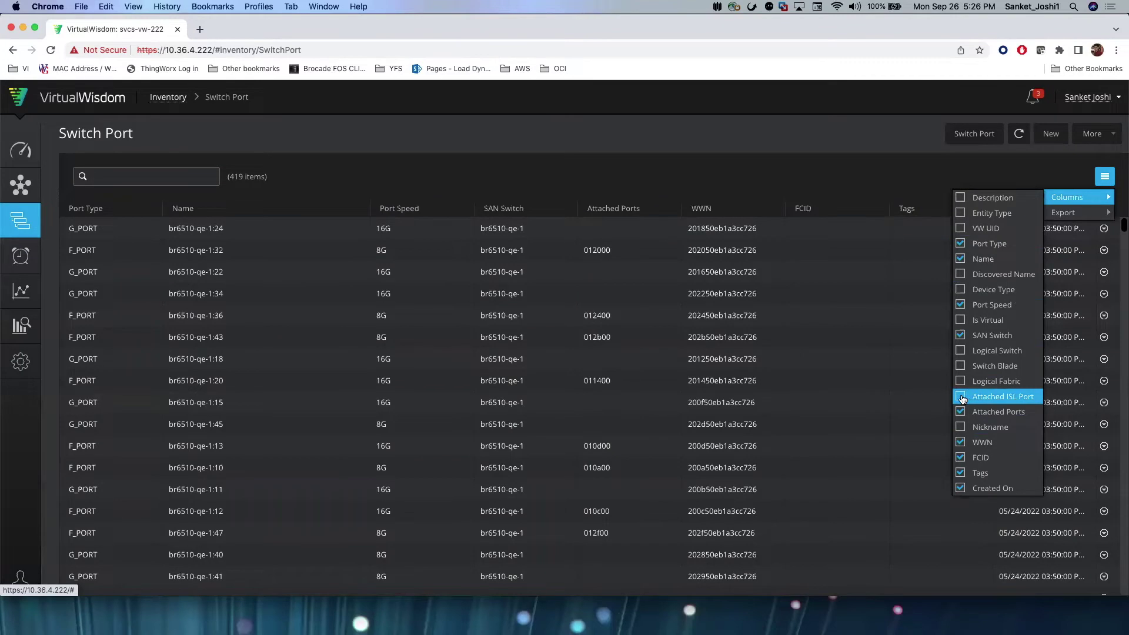
{"action": "left_click", "coordinate": [960, 383]}
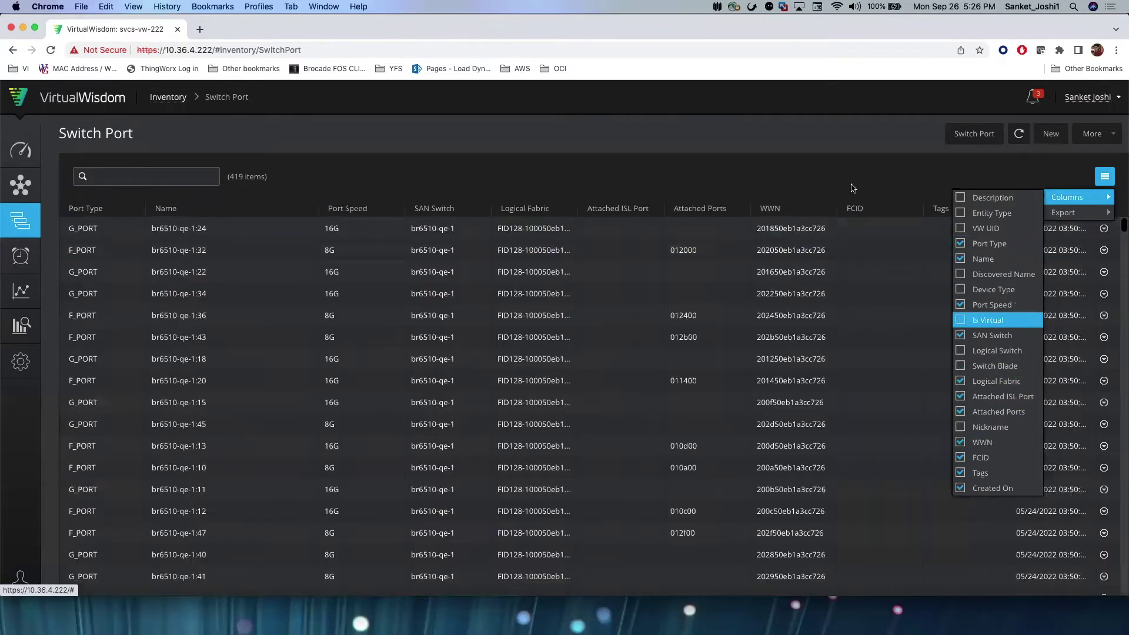
{"action": "left_click", "coordinate": [853, 178]}
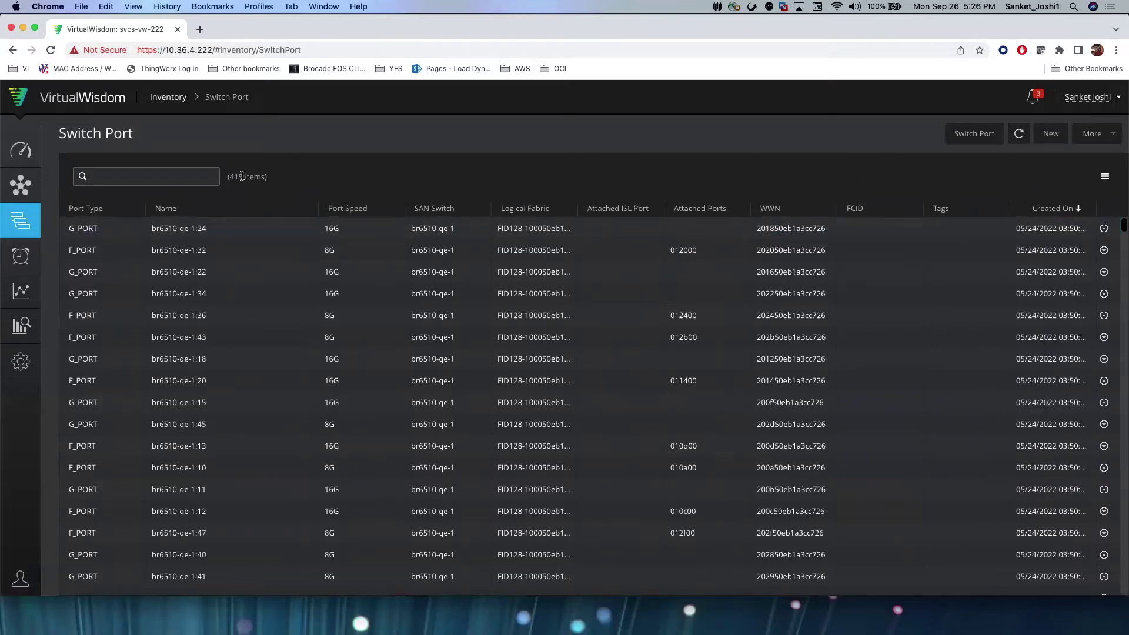
Sort the switch ports by Port Speed in ascending order and look through the sorted list
{"action": "left_click", "coordinate": [347, 208]}
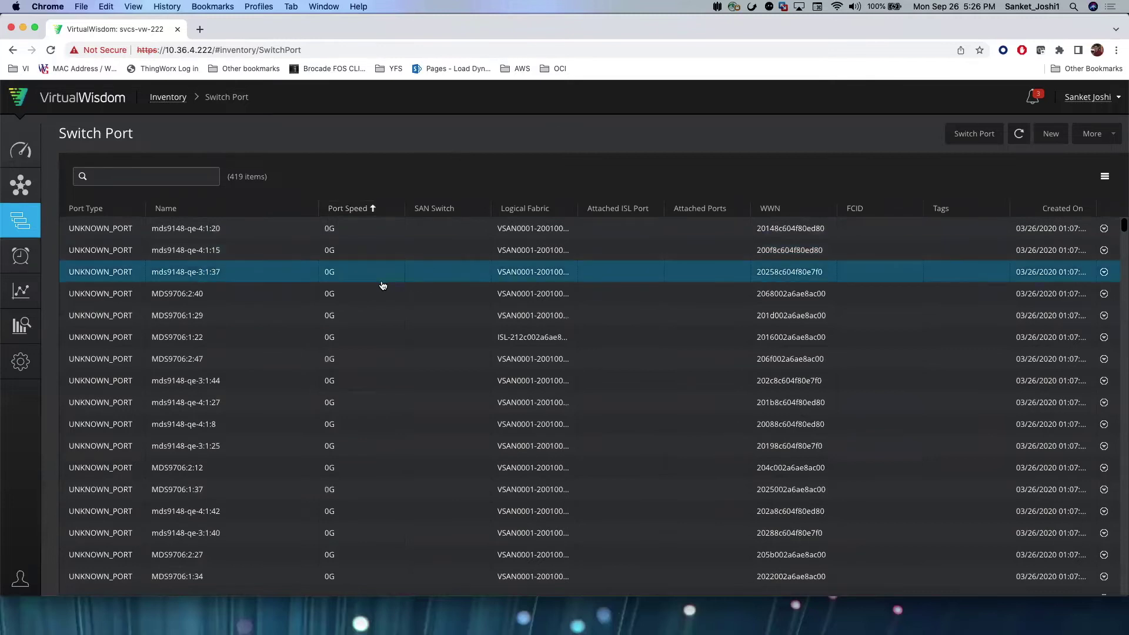
{"action": "scroll", "coordinate": [382, 286], "scroll_direction": "down", "scroll_amount": 10}
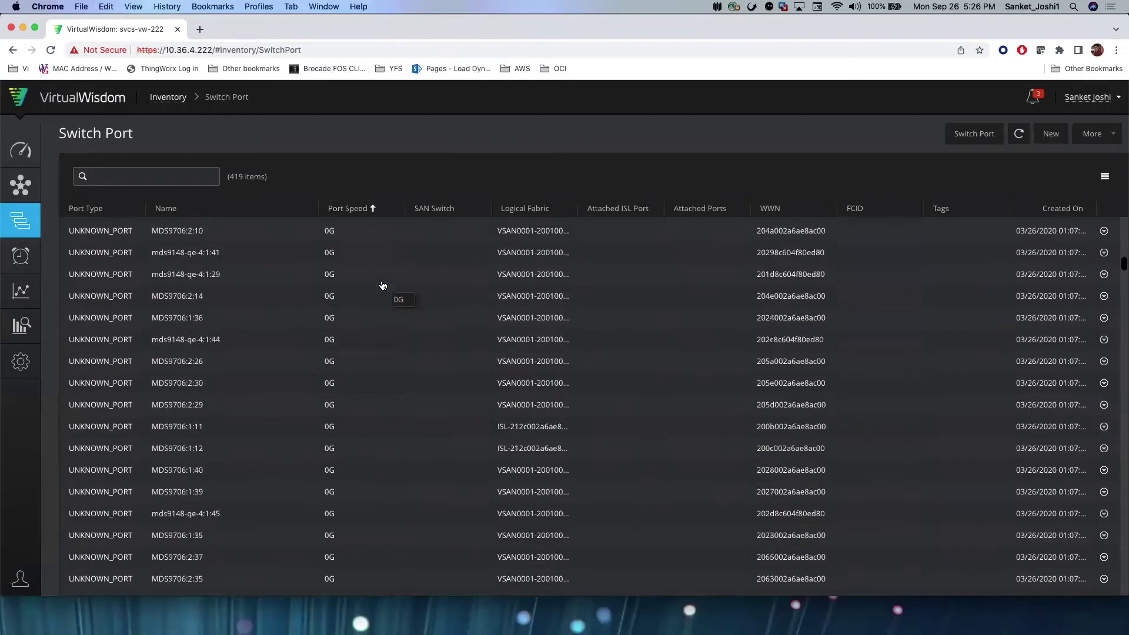
{"action": "scroll", "coordinate": [383, 285], "scroll_direction": "down", "scroll_amount": 15}
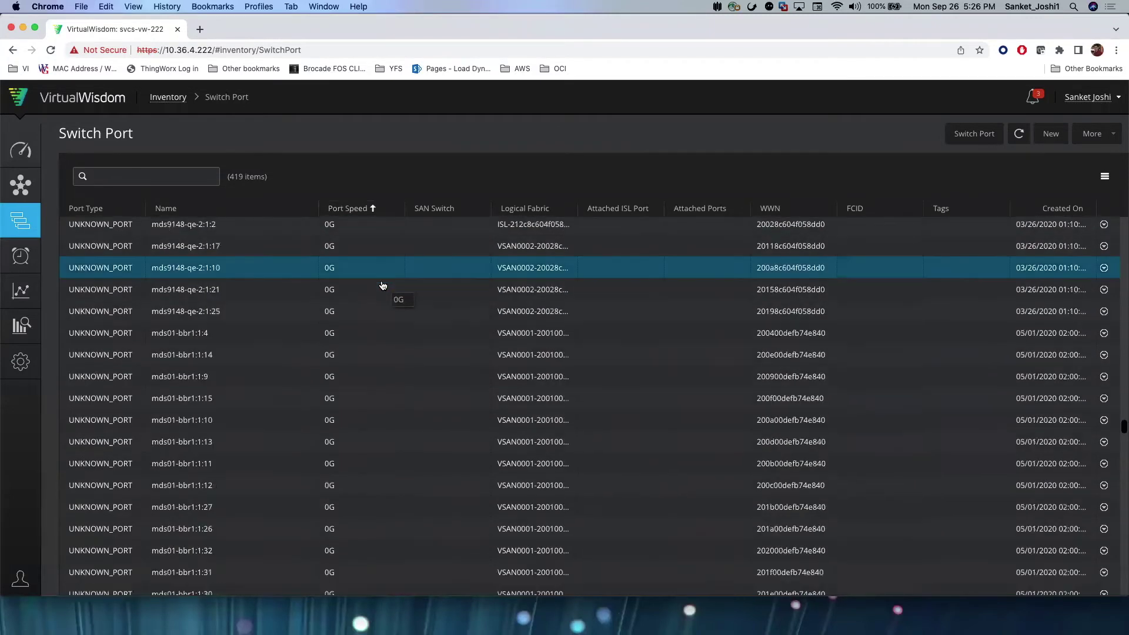
{"action": "scroll", "coordinate": [383, 285], "scroll_direction": "down", "scroll_amount": 15}
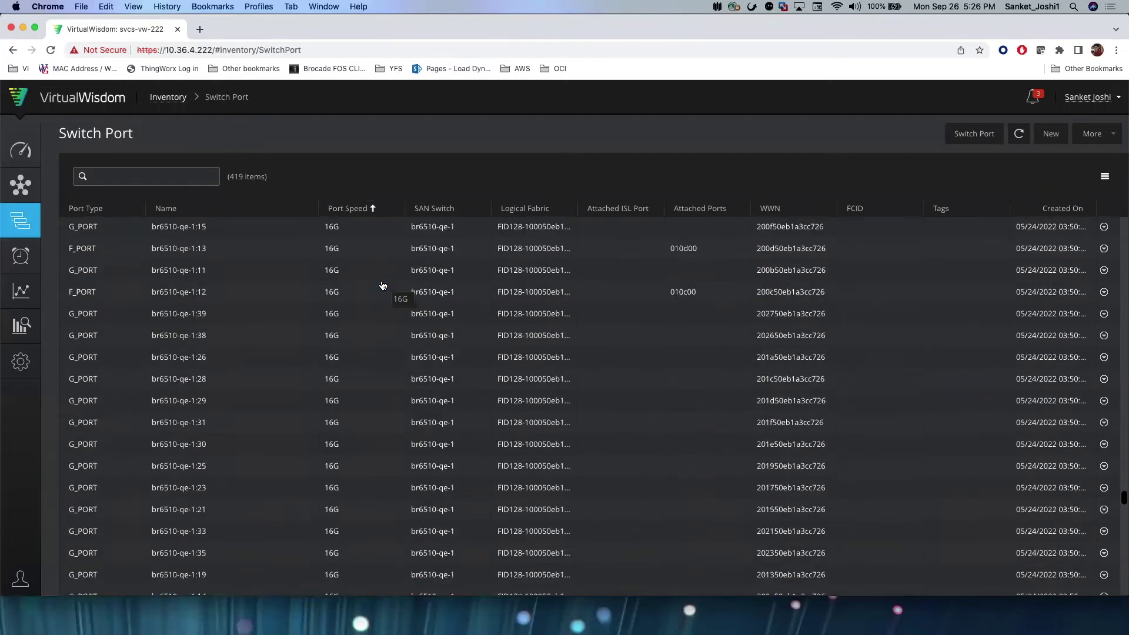
{"action": "scroll", "coordinate": [382, 286], "scroll_direction": "down", "scroll_amount": 5}
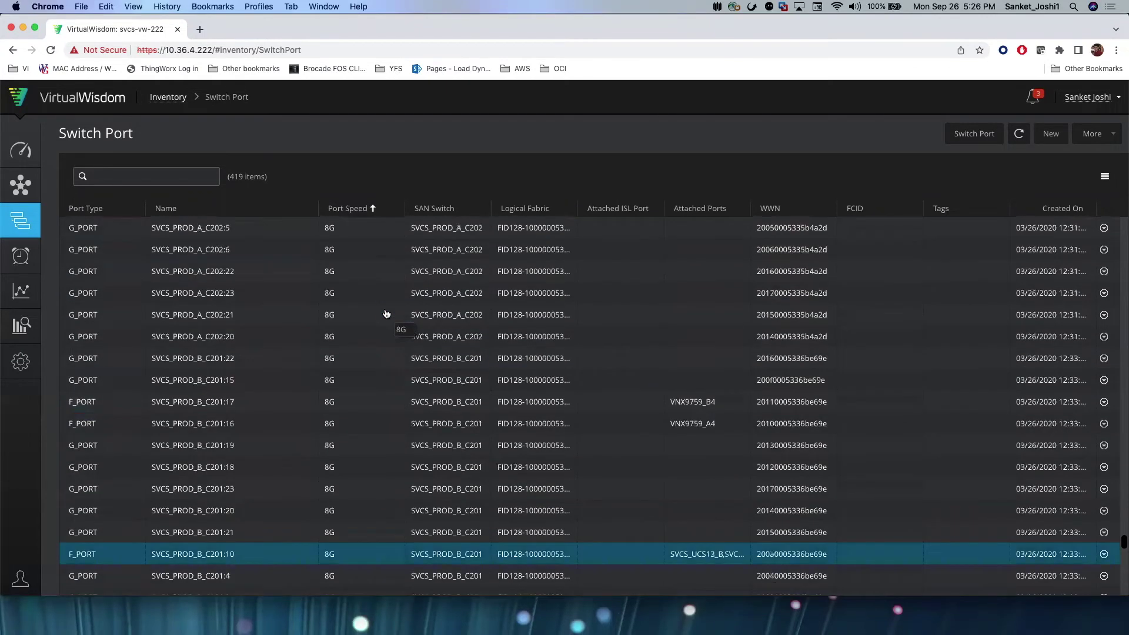
{"action": "scroll", "coordinate": [387, 313], "scroll_direction": "up", "scroll_amount": 15}
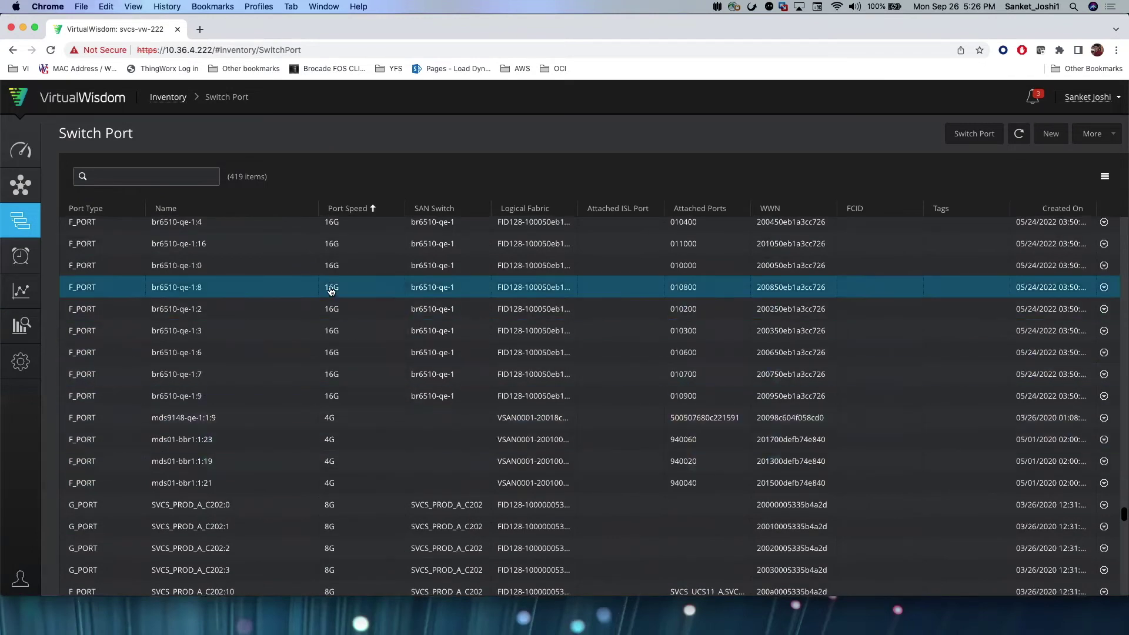
Open the Switch Port inventory page's URL in a second browser tab and compare it with the original page
{"action": "left_click", "coordinate": [263, 49]}
{"action": "key", "text": "ctrl+c"}
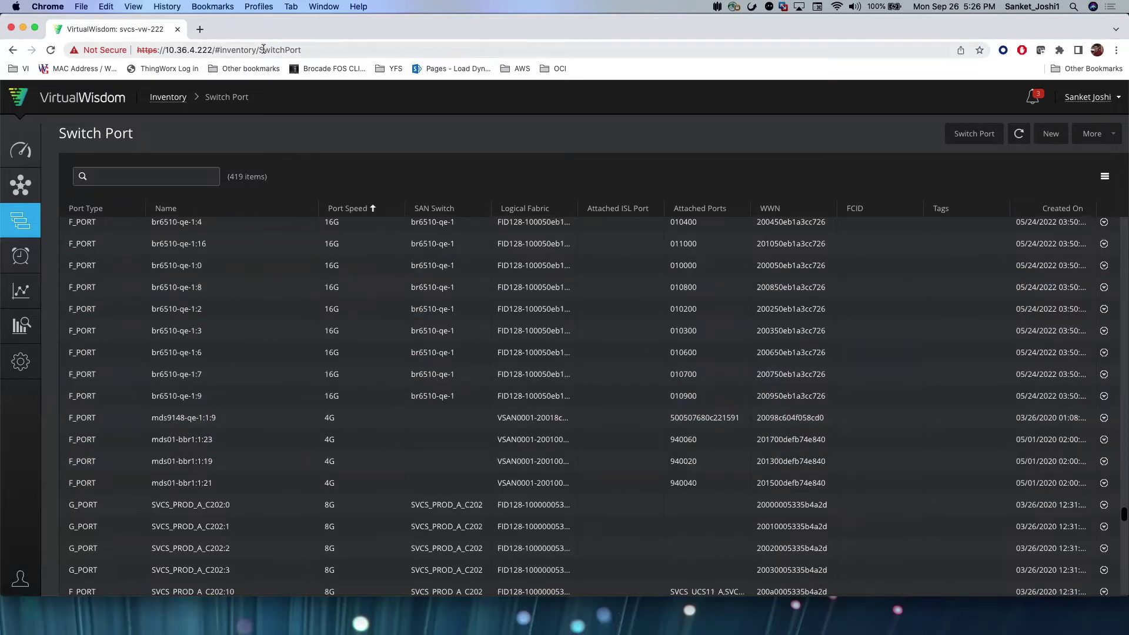
{"action": "right_click", "coordinate": [263, 49]}
{"action": "left_click", "coordinate": [295, 117]}
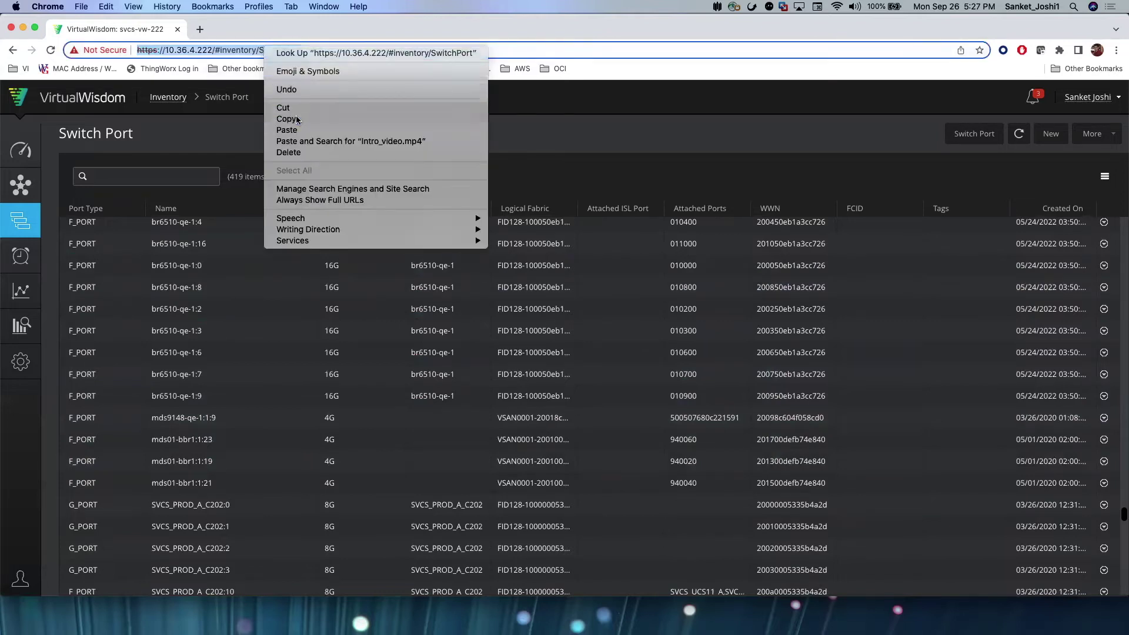
{"action": "left_click", "coordinate": [200, 29]}
{"action": "right_click", "coordinate": [245, 50]}
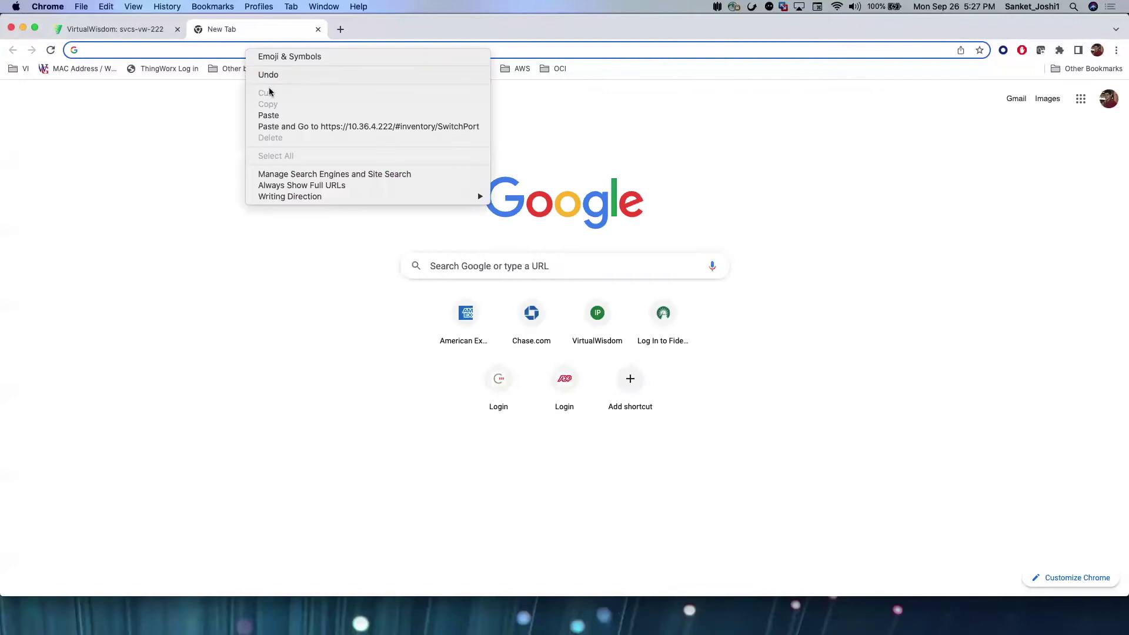
{"action": "left_click", "coordinate": [290, 125]}
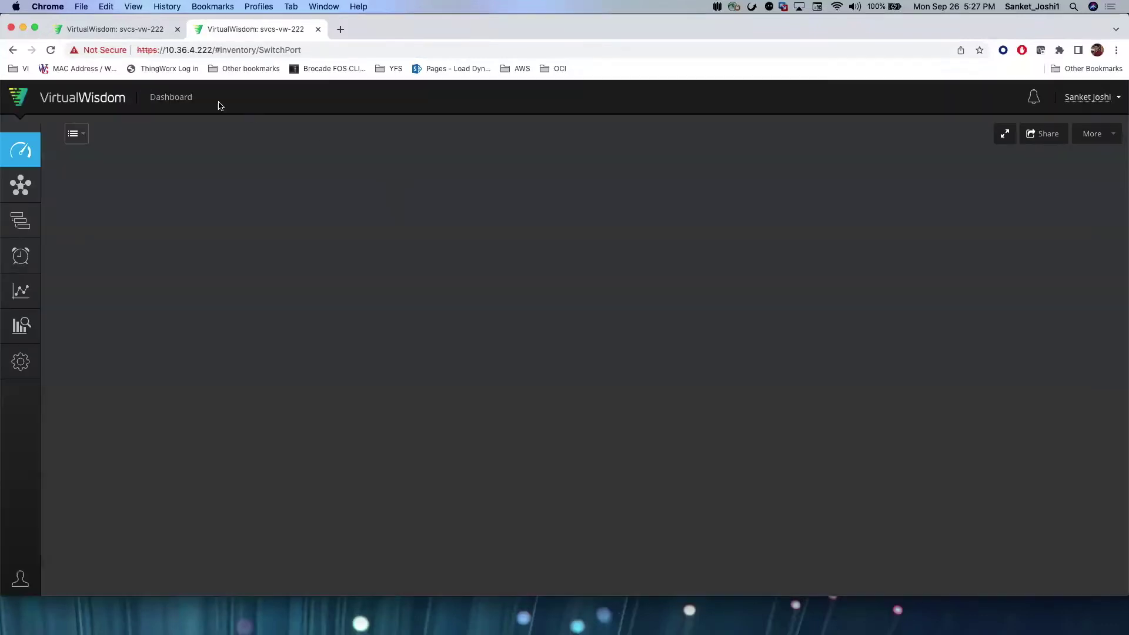
{"action": "left_click", "coordinate": [126, 28]}
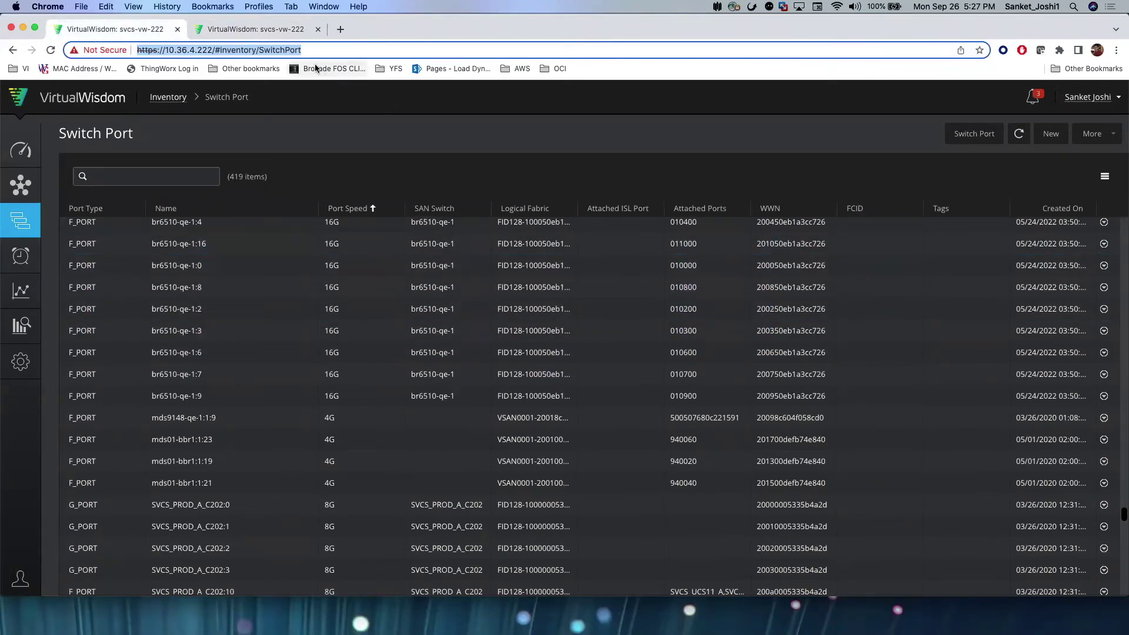
{"action": "left_click", "coordinate": [288, 35]}
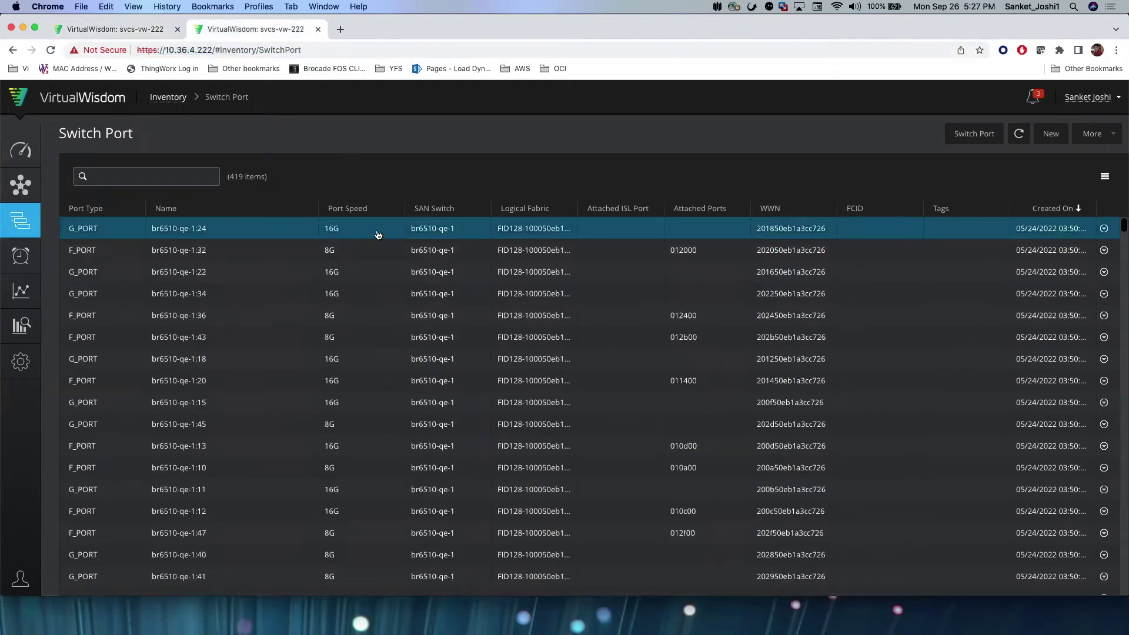
Create a new report and add an Inventory Pie chart to its first row
{"action": "left_click", "coordinate": [22, 294]}
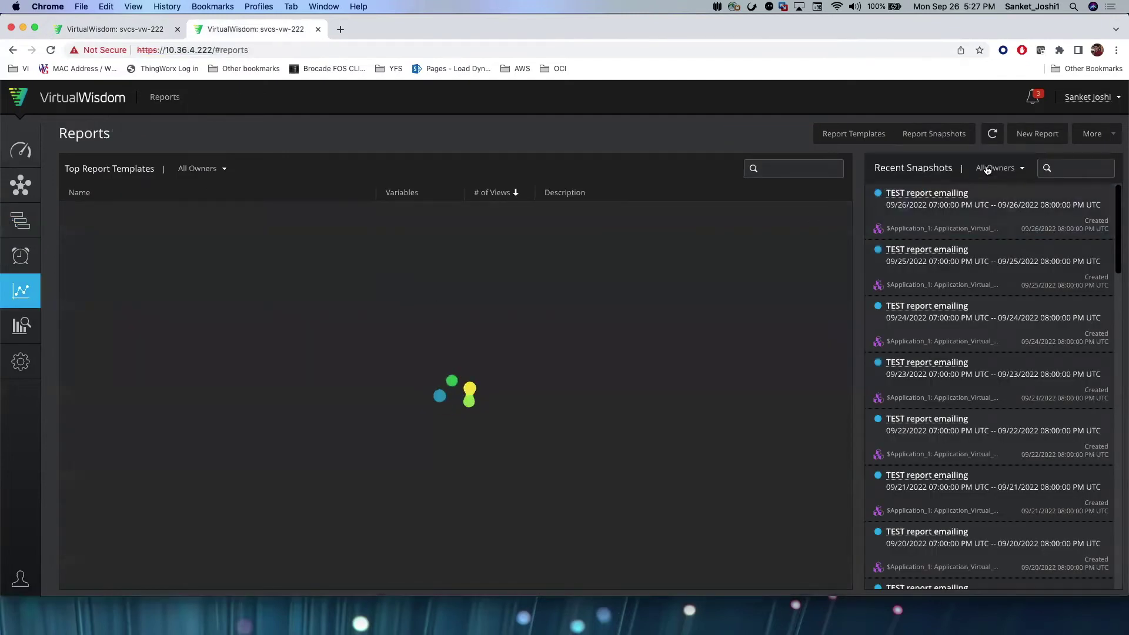
{"action": "left_click", "coordinate": [1038, 135]}
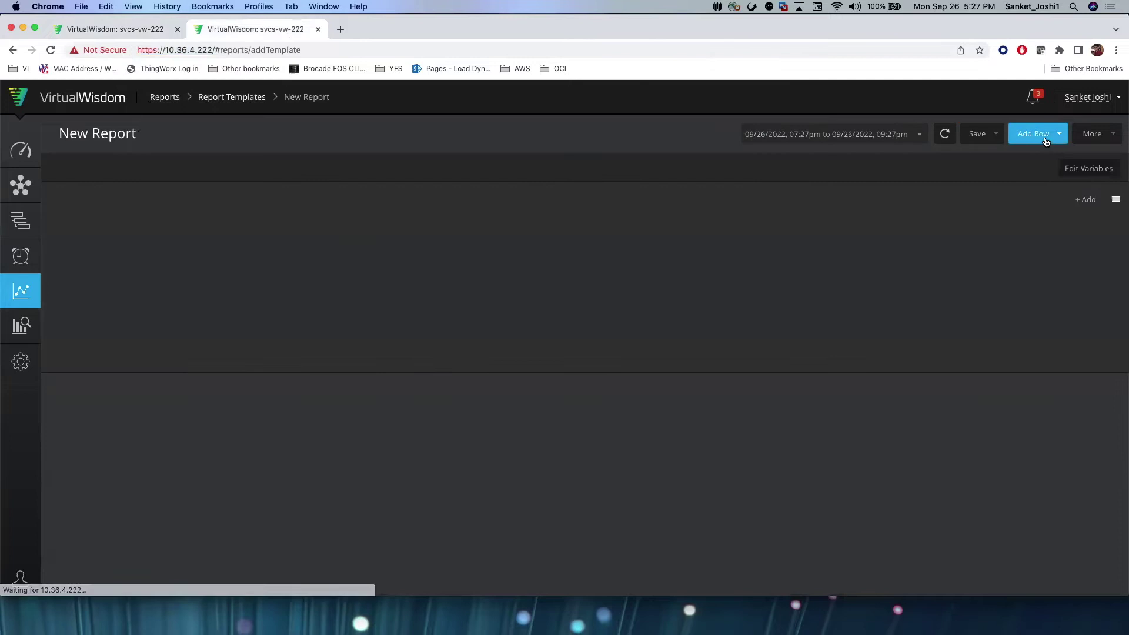
{"action": "left_click", "coordinate": [1085, 200]}
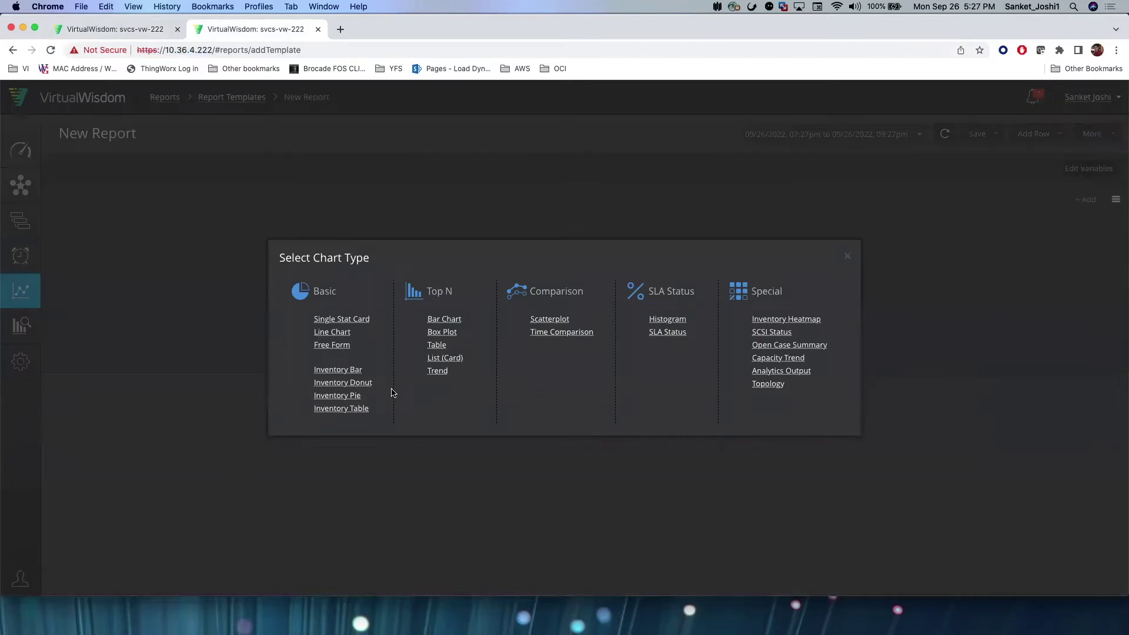
{"action": "left_click", "coordinate": [353, 398]}
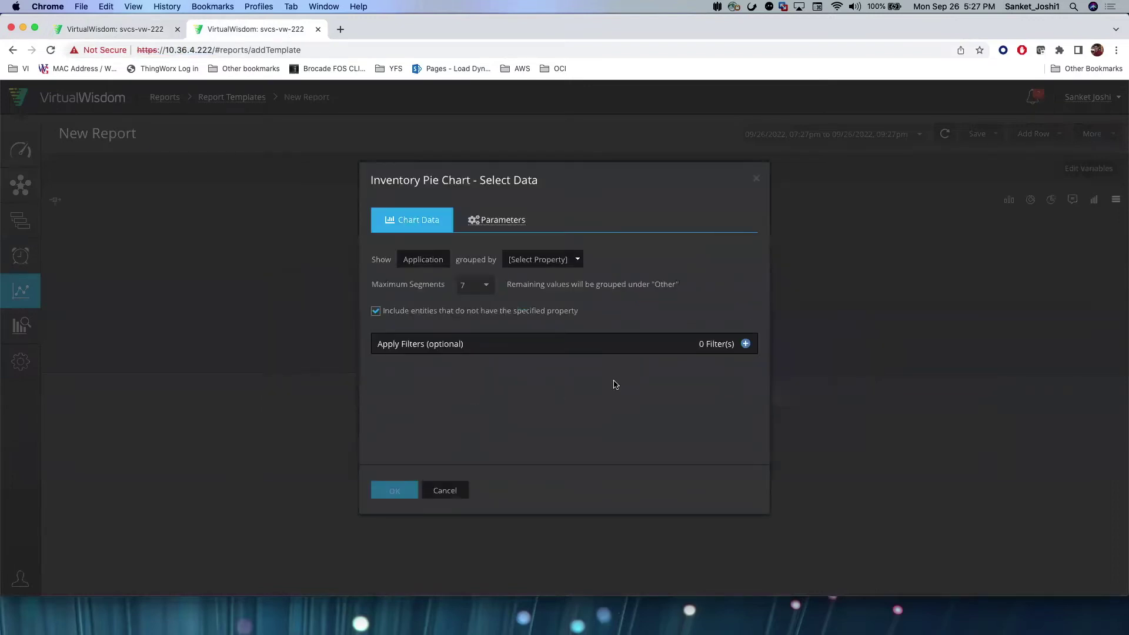
Configure the Inventory Pie chart to show Switch Port entities grouped by the Port Speed system property
{"action": "left_click", "coordinate": [436, 264]}
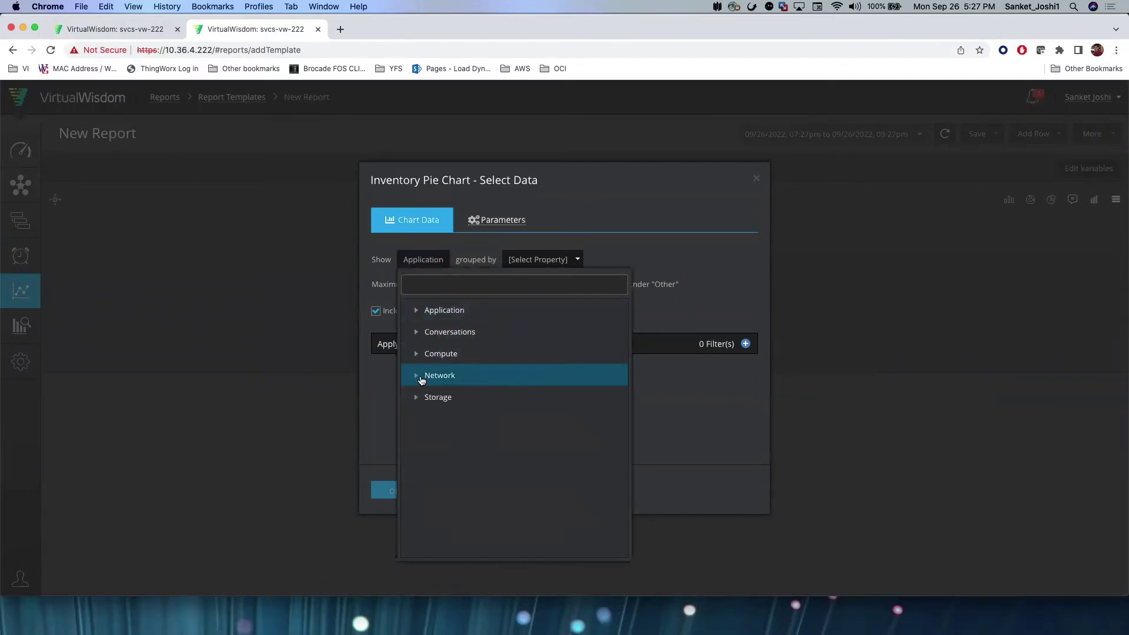
{"action": "left_click", "coordinate": [416, 376]}
{"action": "left_click", "coordinate": [427, 418]}
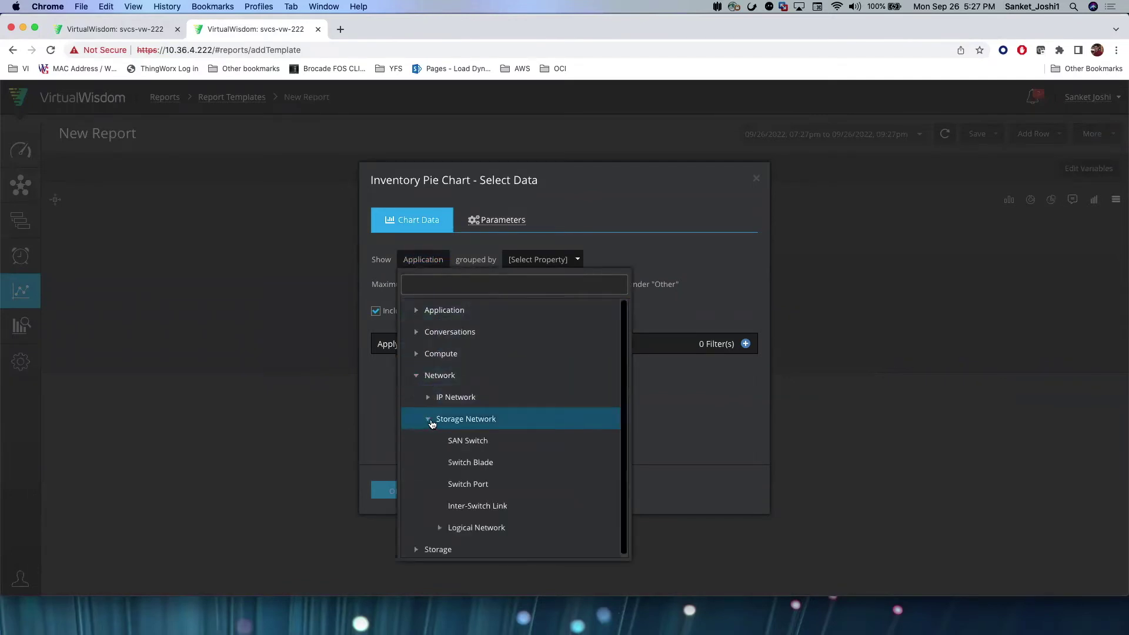
{"action": "left_click", "coordinate": [464, 481]}
{"action": "left_click", "coordinate": [569, 264]}
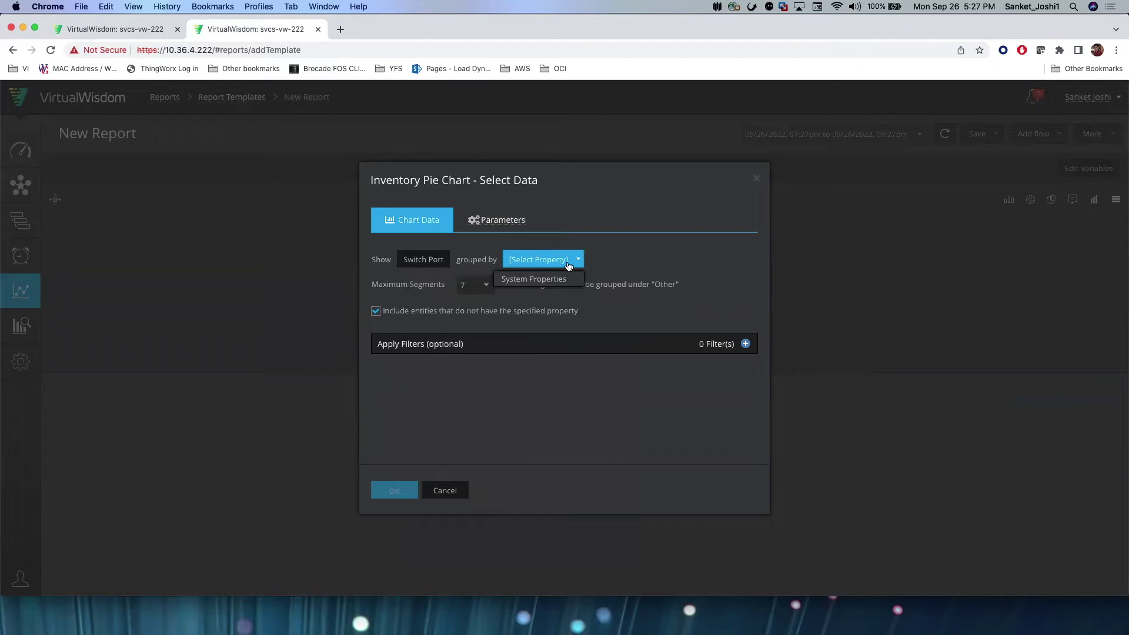
{"action": "mouse_move", "coordinate": [567, 279]}
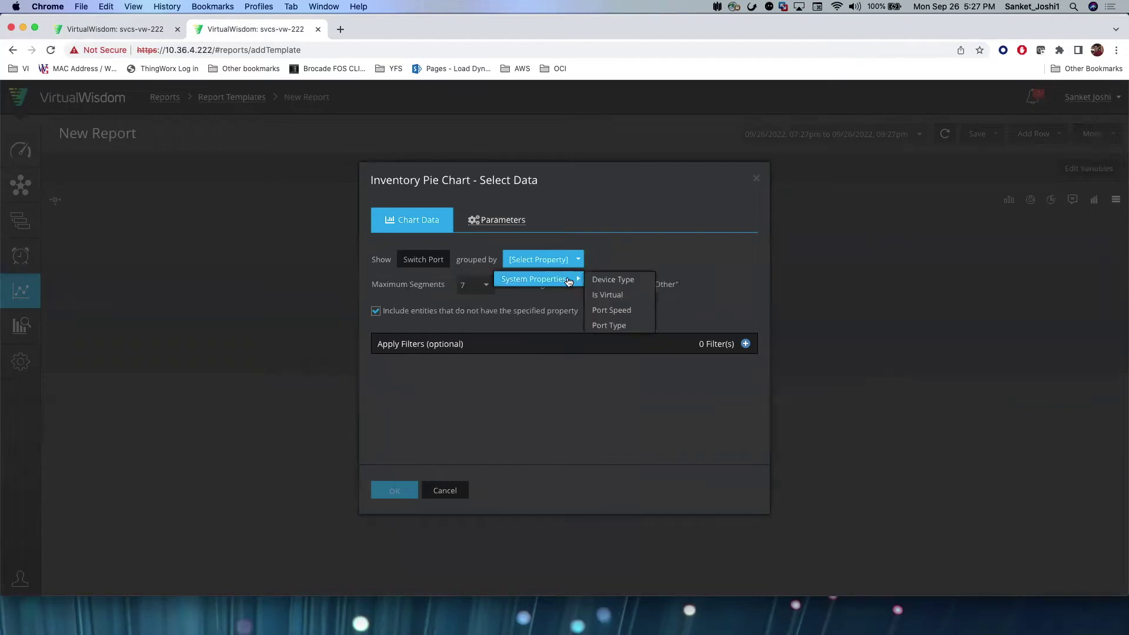
{"action": "left_click", "coordinate": [619, 312]}
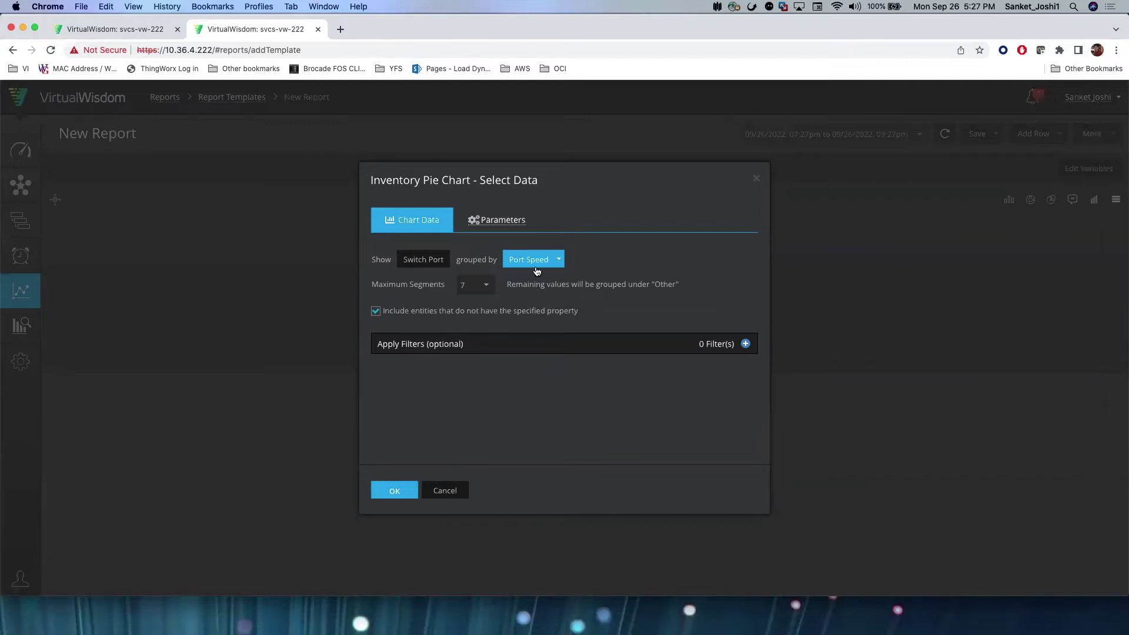
{"action": "left_click", "coordinate": [410, 488]}
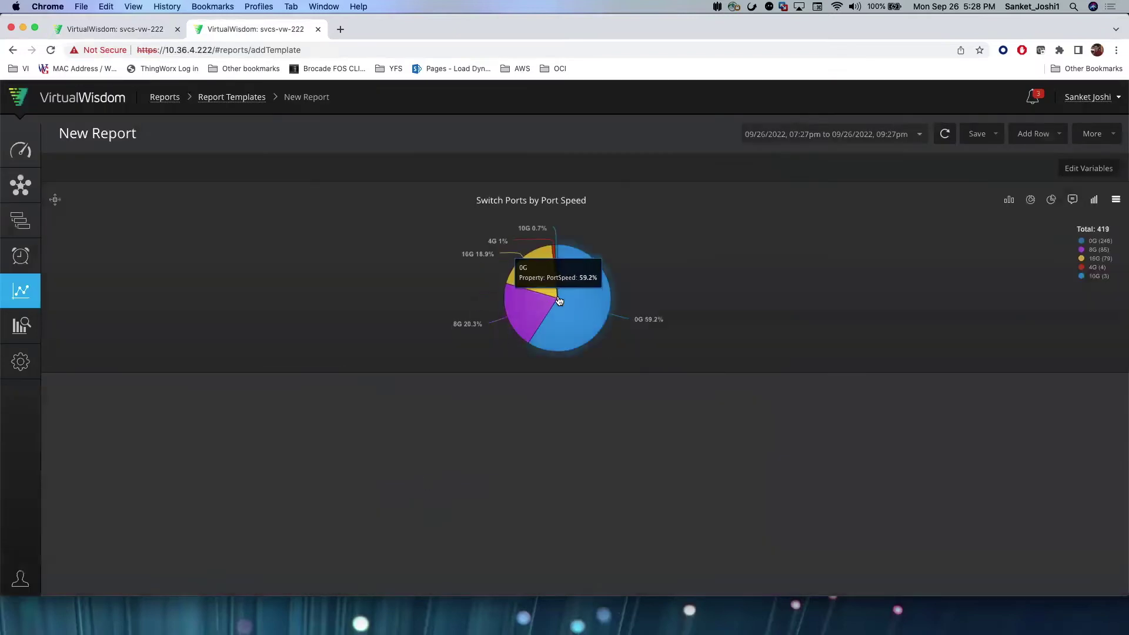
Change the pie chart row's layout to two equal-width columns
{"action": "left_click", "coordinate": [1116, 201]}
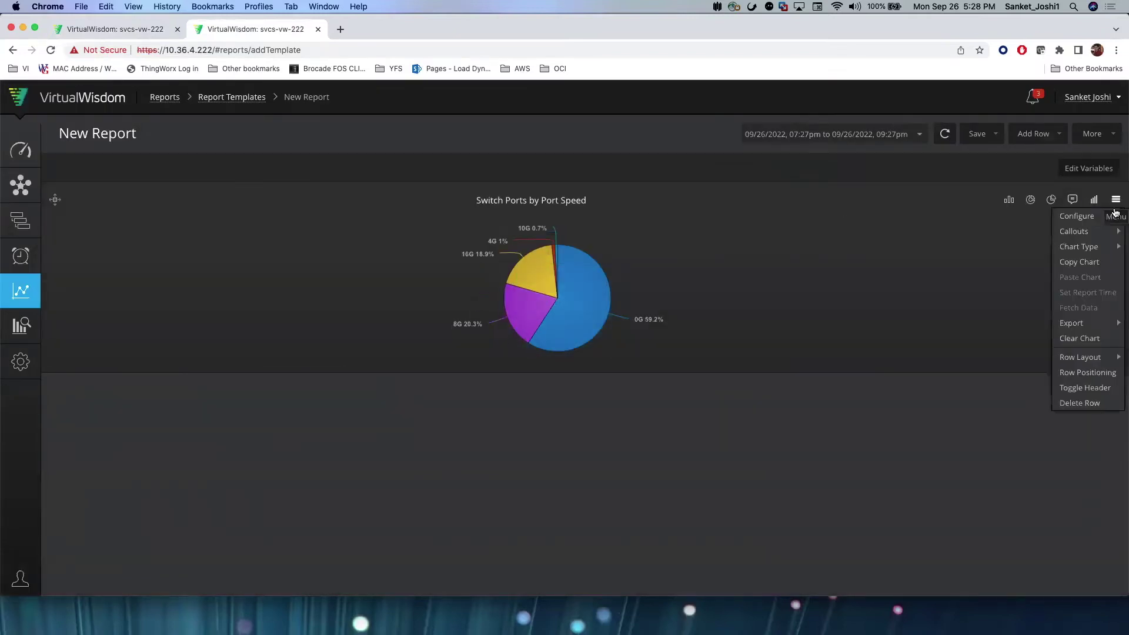
{"action": "mouse_move", "coordinate": [1114, 356]}
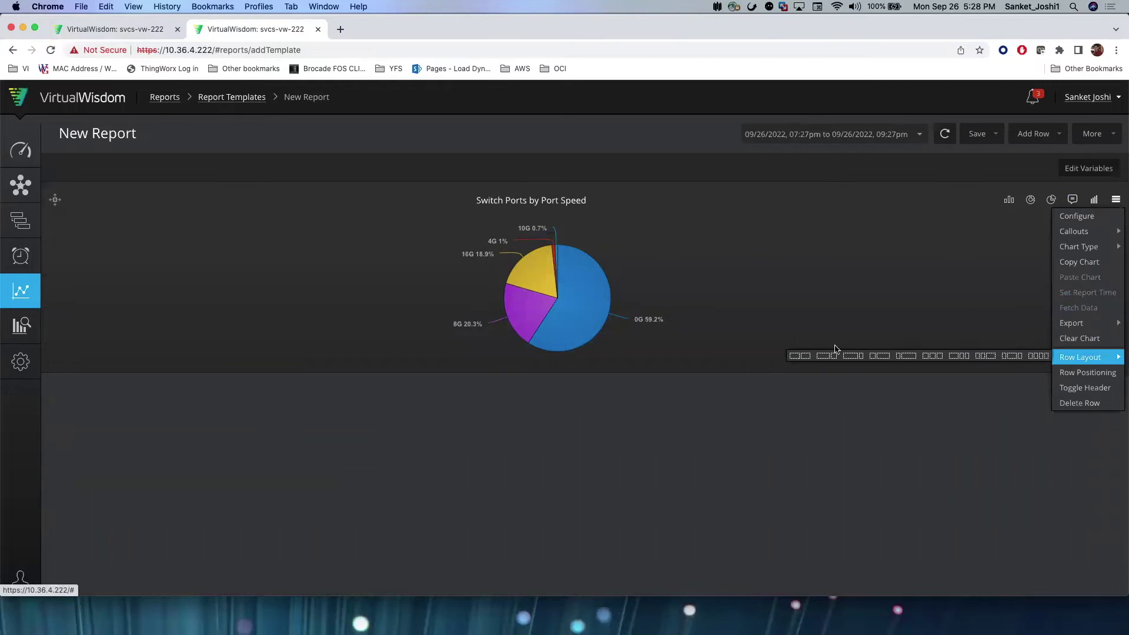
{"action": "left_click", "coordinate": [800, 356]}
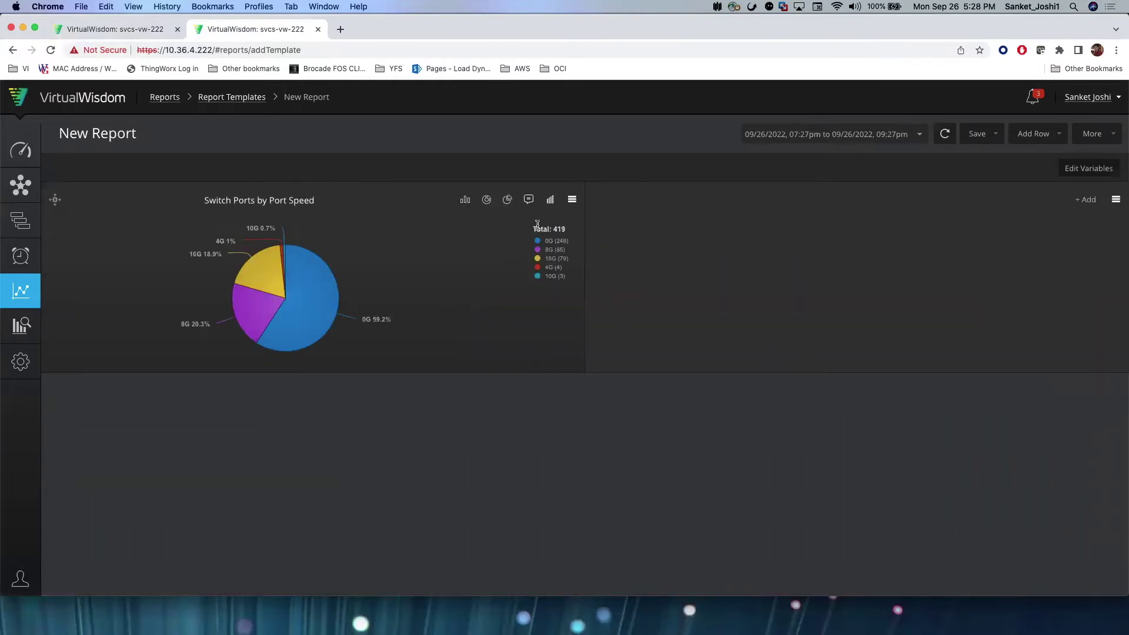
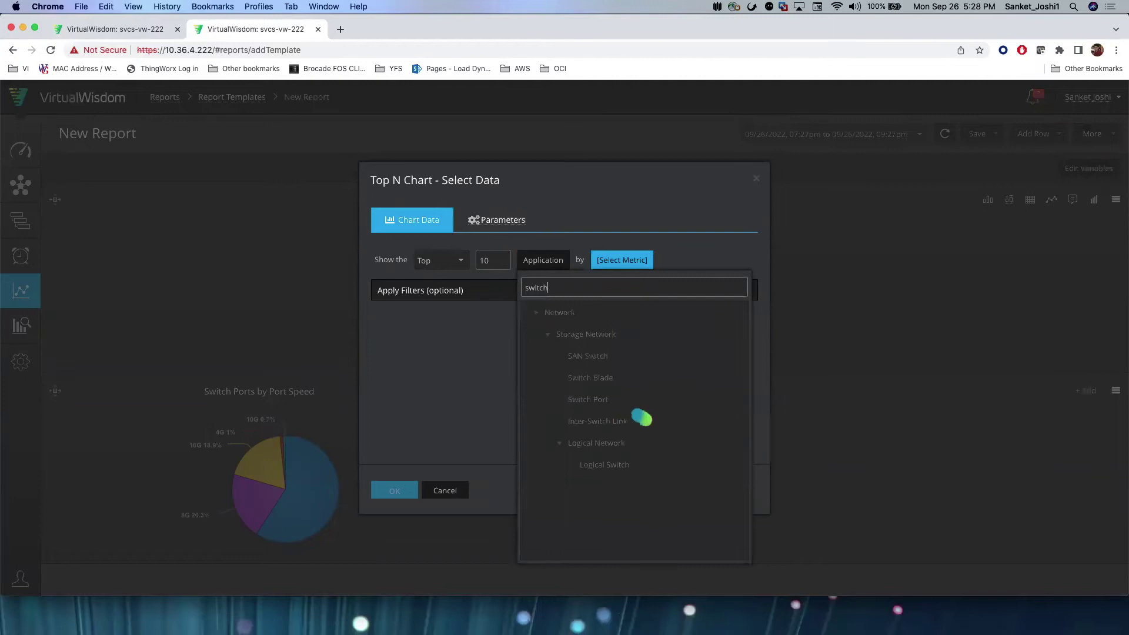
Set the Top N chart to rank Switch Ports by the Transmit Utilization metric from SAN FC Switch Integration
{"action": "left_click", "coordinate": [586, 399]}
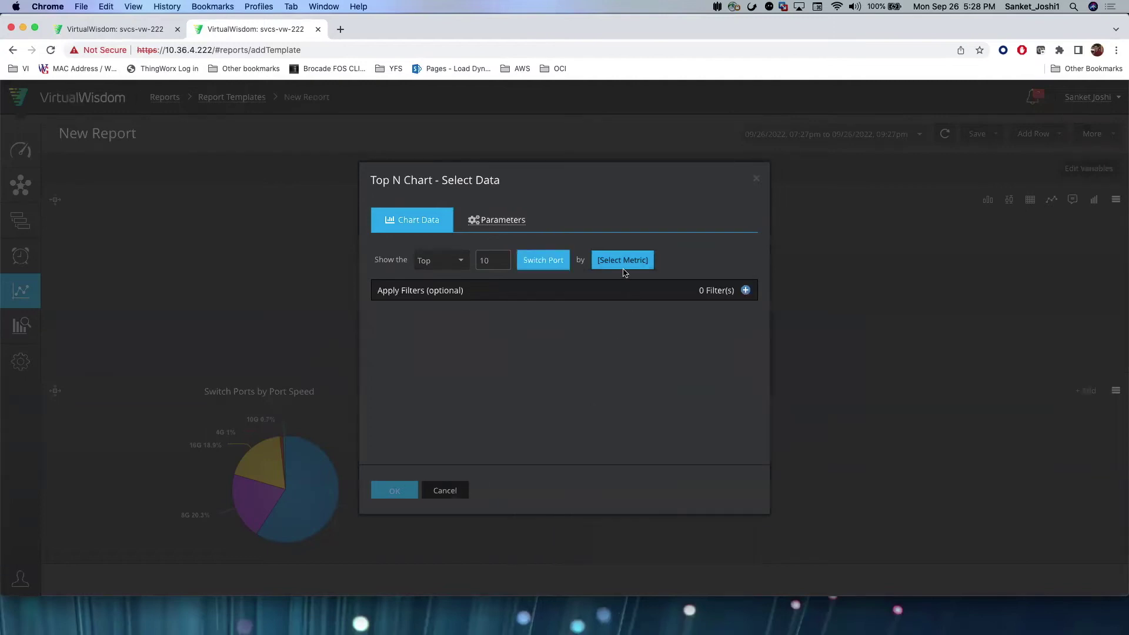
{"action": "left_click", "coordinate": [624, 265]}
{"action": "left_click", "coordinate": [611, 315]}
{"action": "left_click", "coordinate": [623, 340]}
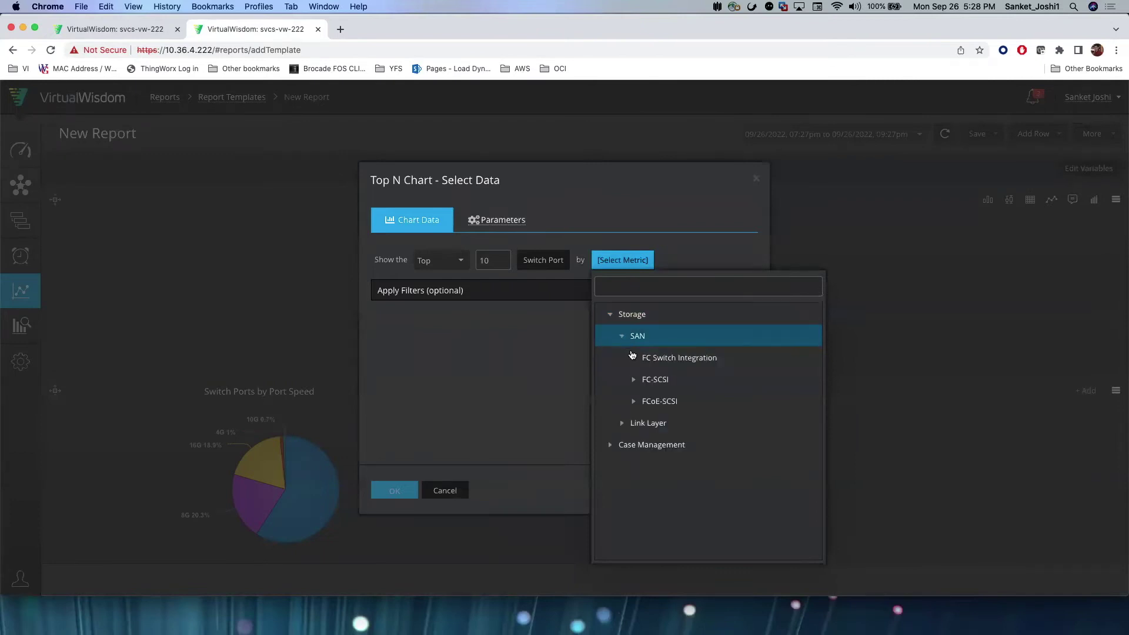
{"action": "left_click", "coordinate": [633, 361]}
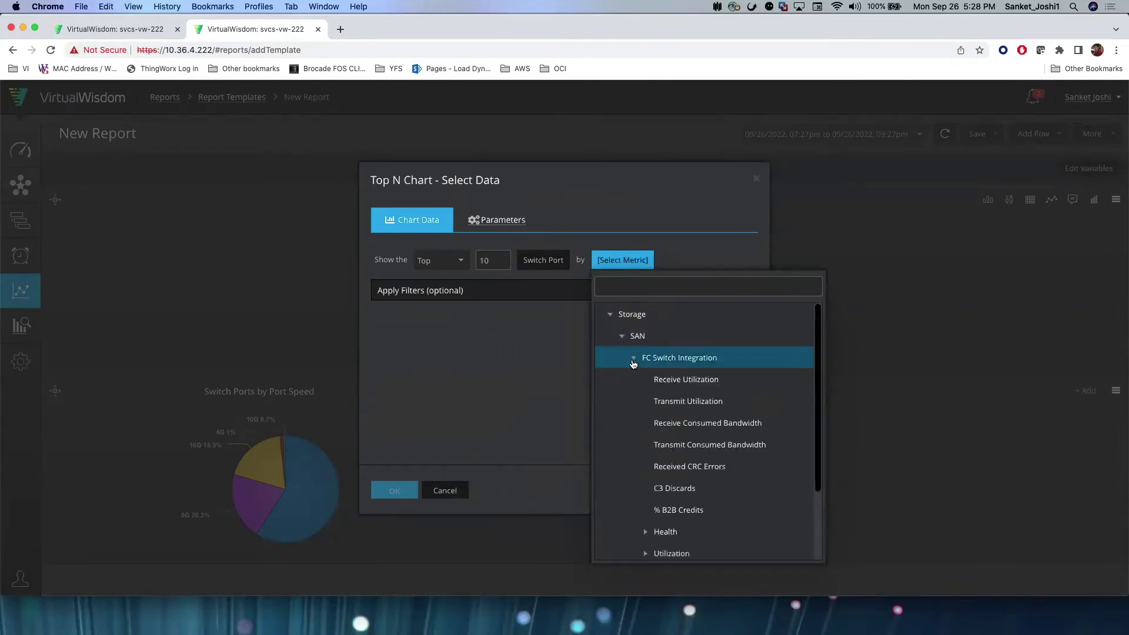
{"action": "left_click", "coordinate": [687, 404]}
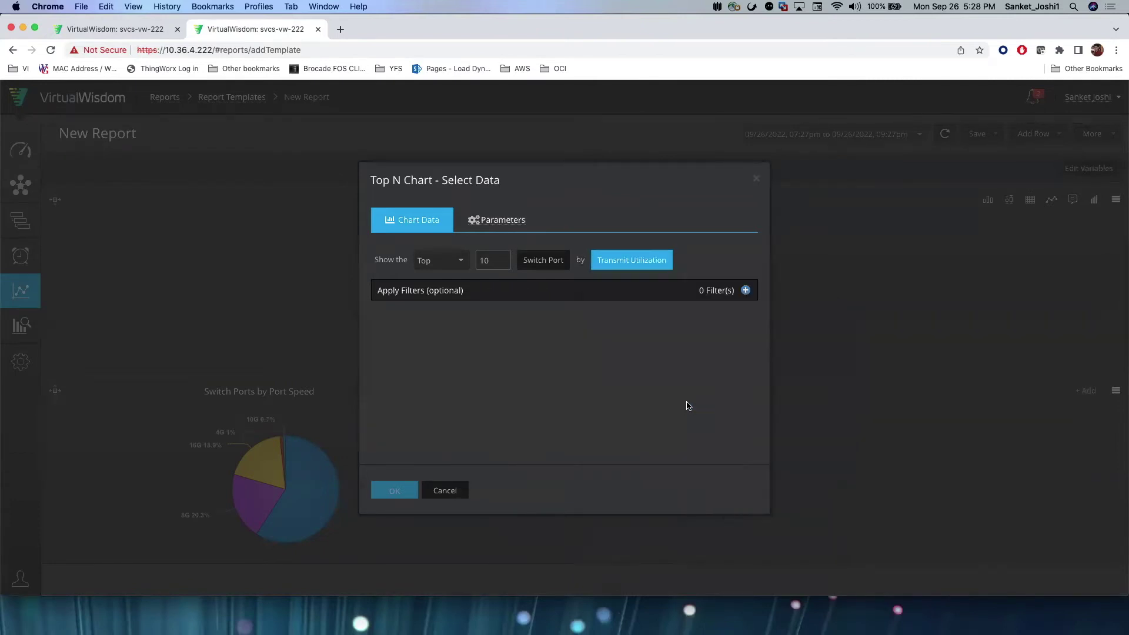
Filter the Top N chart to include only switch ports whose Port Speed property is 8G, and apply the chart settings
{"action": "left_click", "coordinate": [745, 292]}
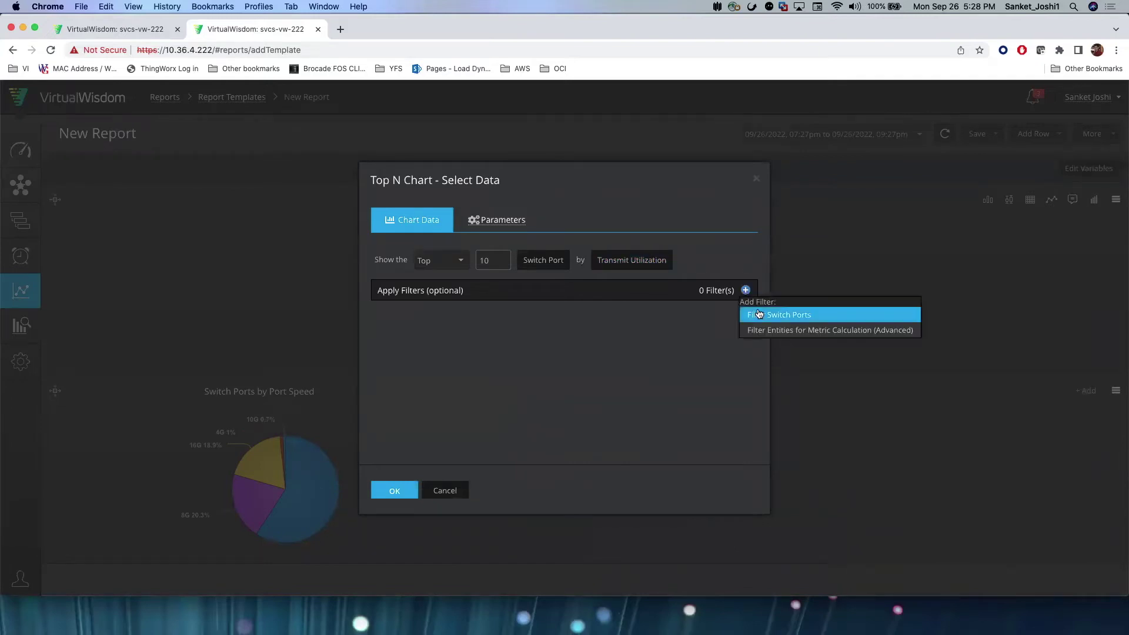
{"action": "left_click", "coordinate": [758, 315]}
{"action": "left_click", "coordinate": [442, 331]}
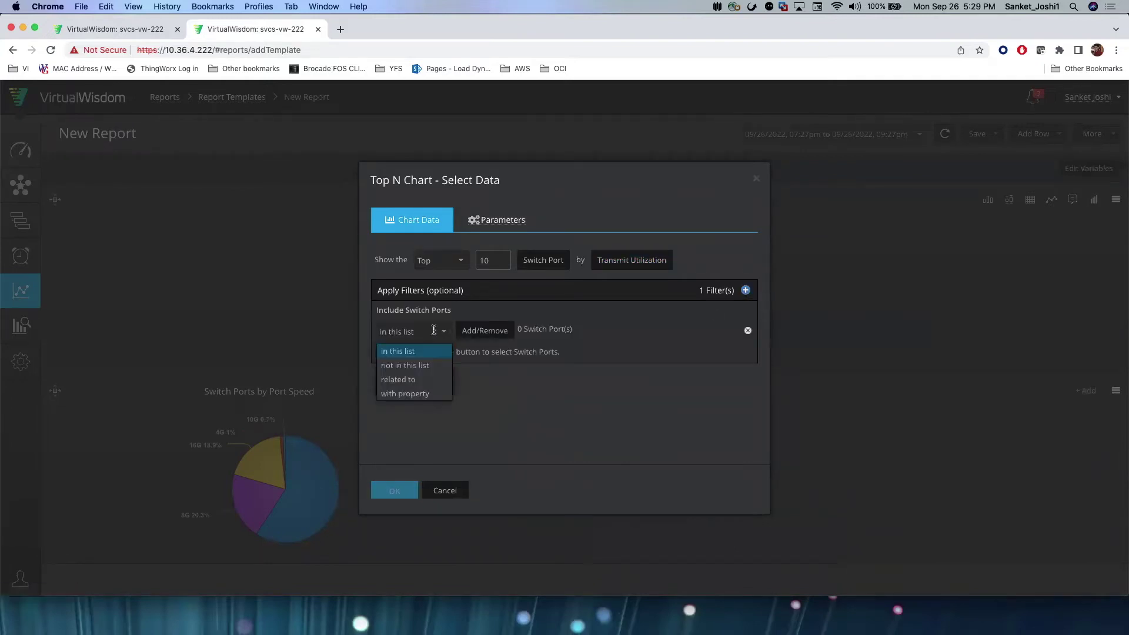
{"action": "left_click", "coordinate": [436, 395]}
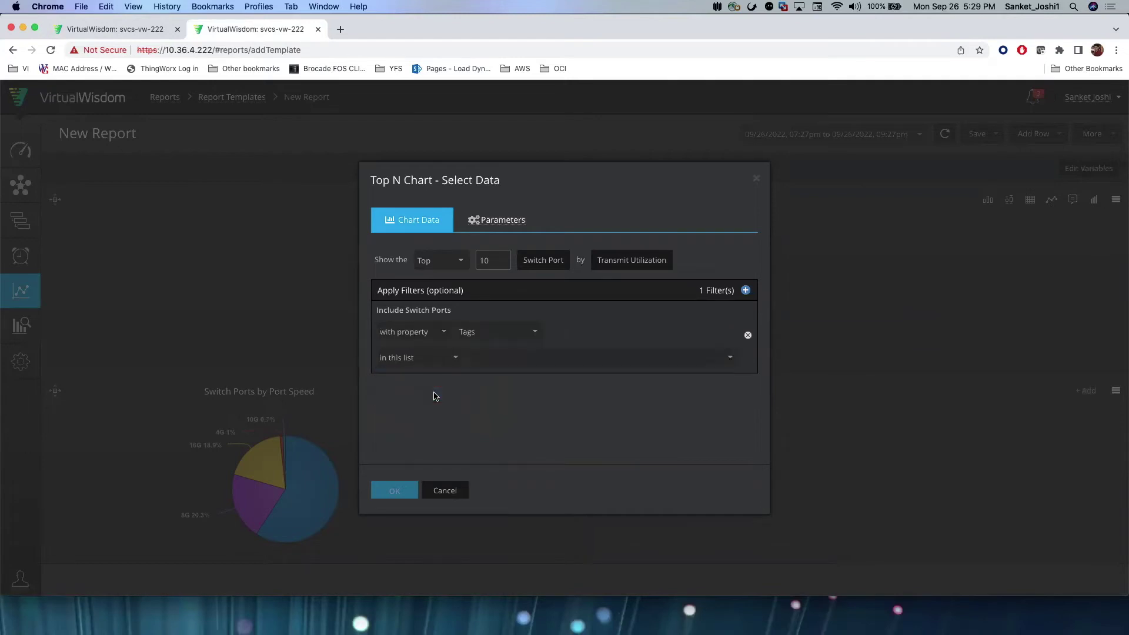
{"action": "left_click", "coordinate": [535, 335]}
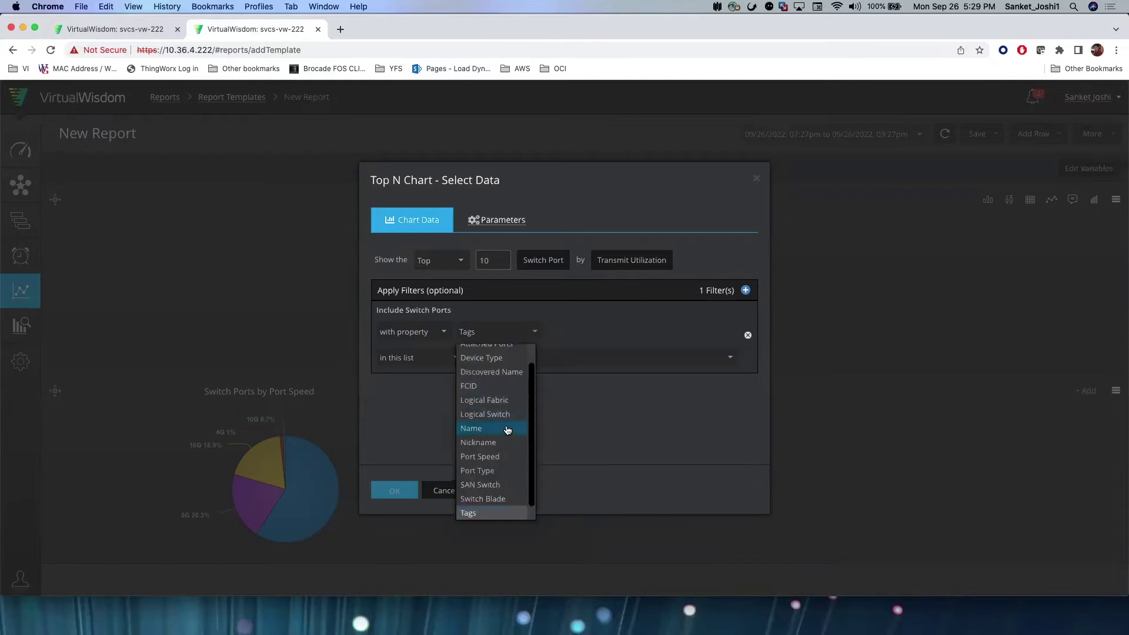
{"action": "left_click", "coordinate": [504, 456]}
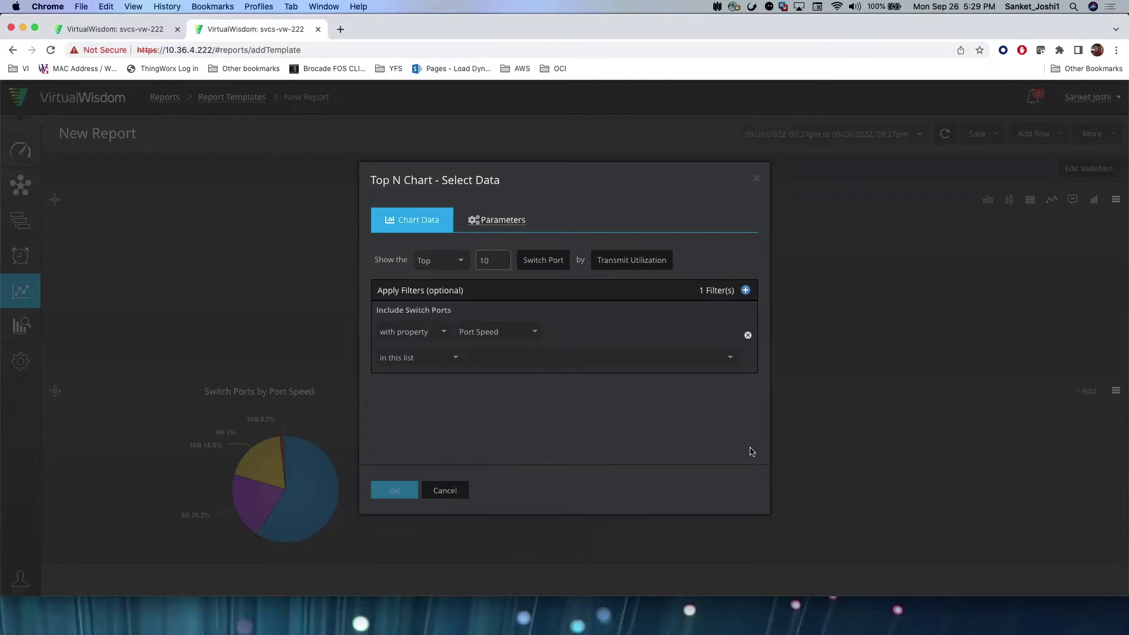
{"action": "left_click", "coordinate": [730, 357]}
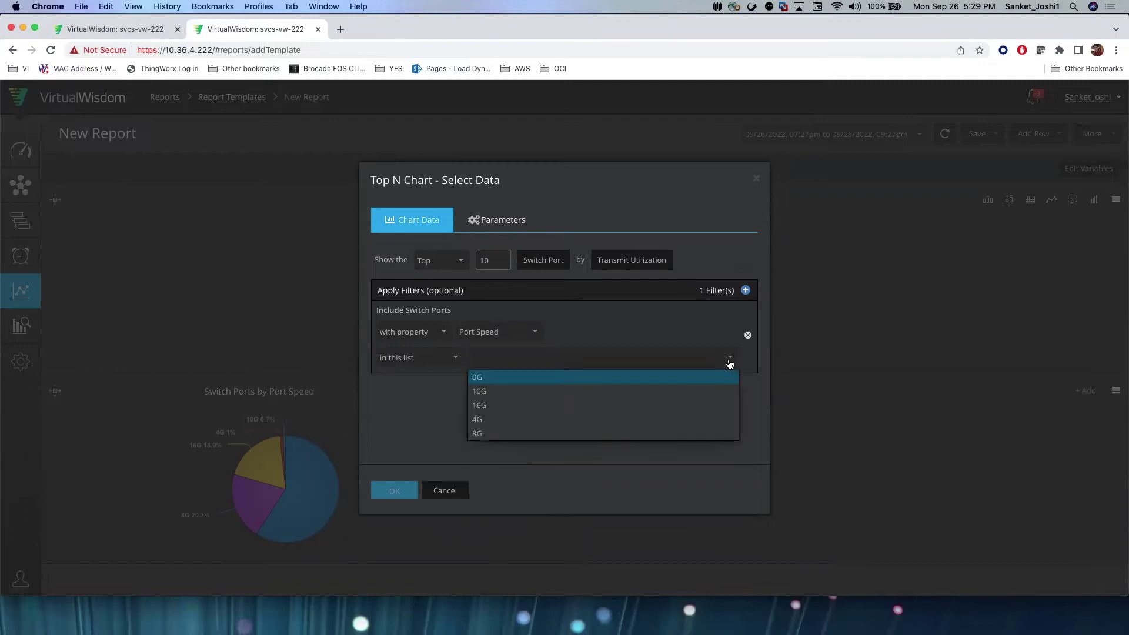
{"action": "left_click", "coordinate": [631, 432]}
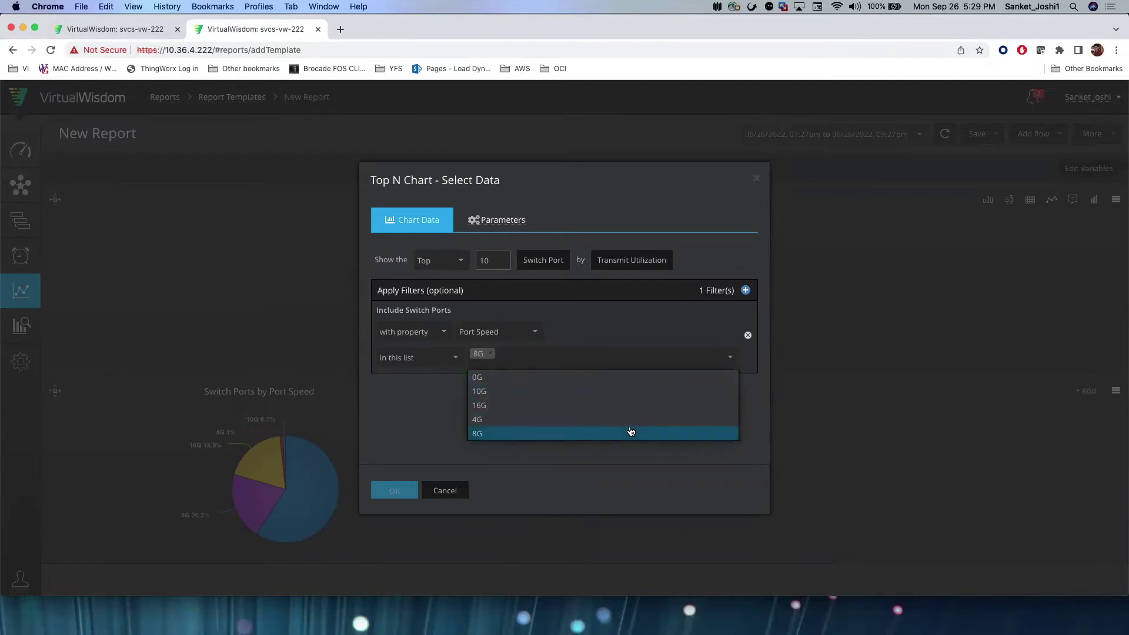
{"action": "left_click", "coordinate": [416, 391]}
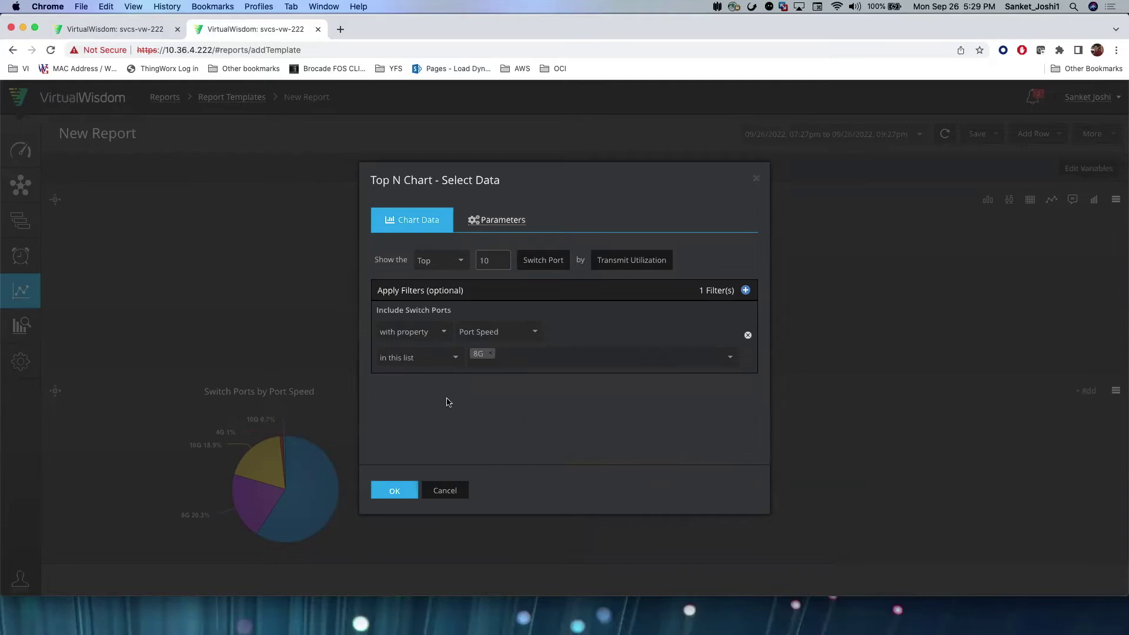
{"action": "left_click", "coordinate": [406, 493]}
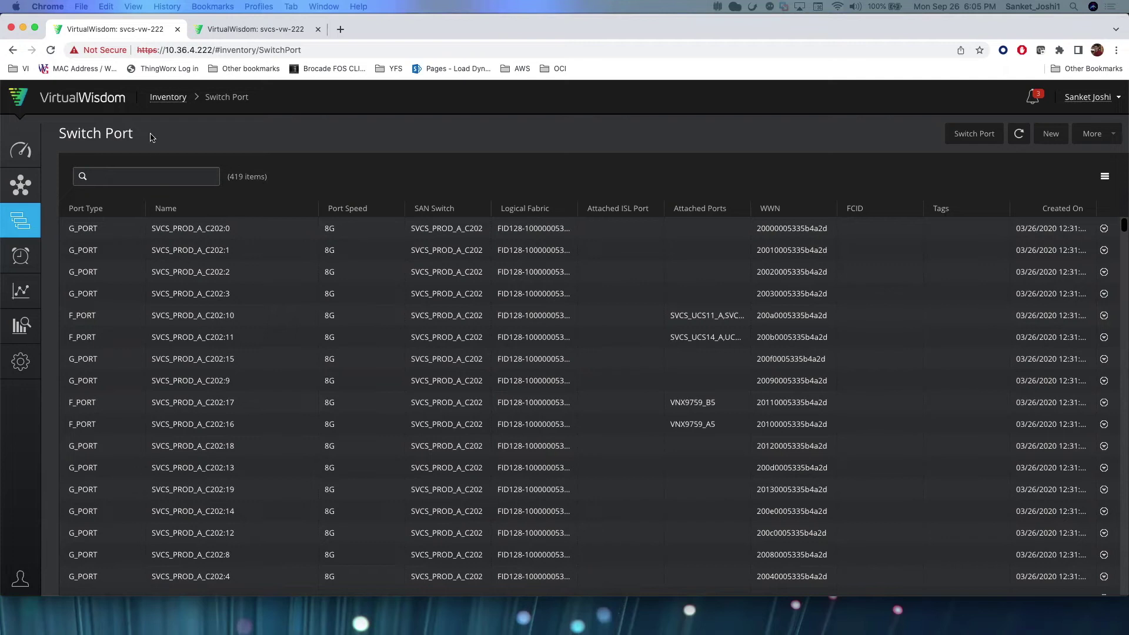
Go back to the Inventory overview and open the Storage Port list under the SAN storage group
{"action": "left_click", "coordinate": [168, 97]}
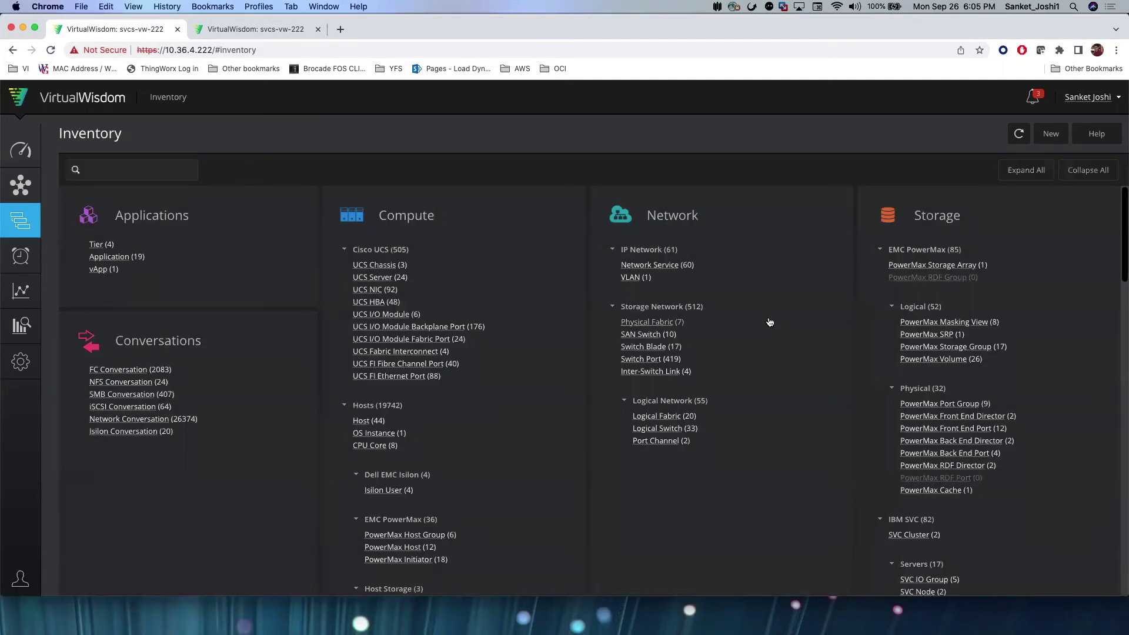
{"action": "left_click", "coordinate": [159, 97]}
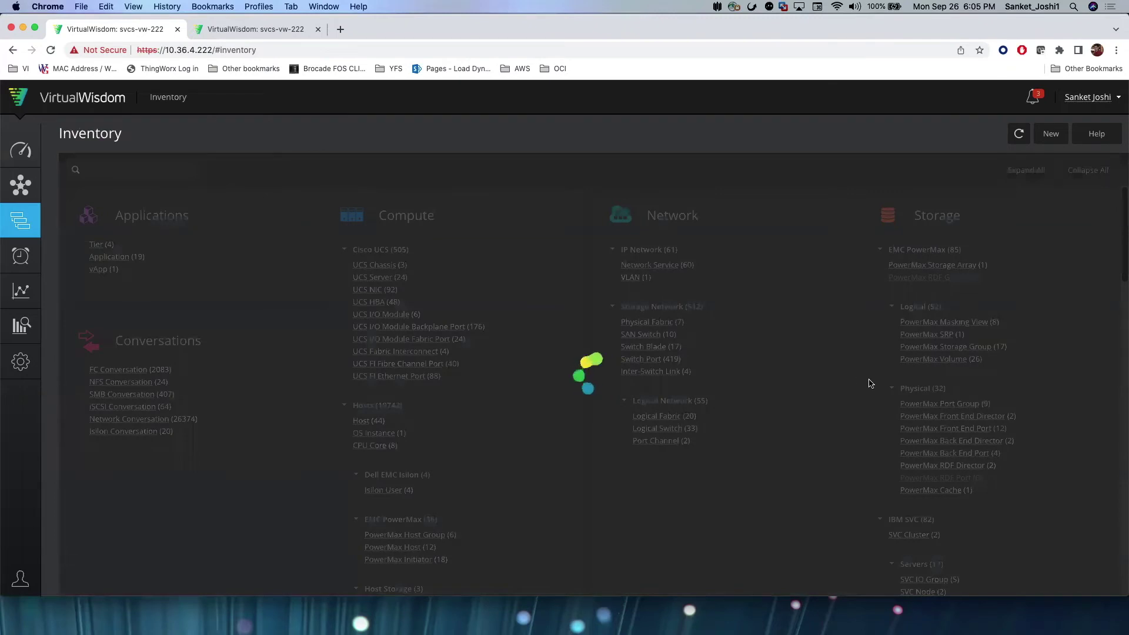
{"action": "scroll", "coordinate": [1038, 498], "scroll_direction": "down", "scroll_amount": 6}
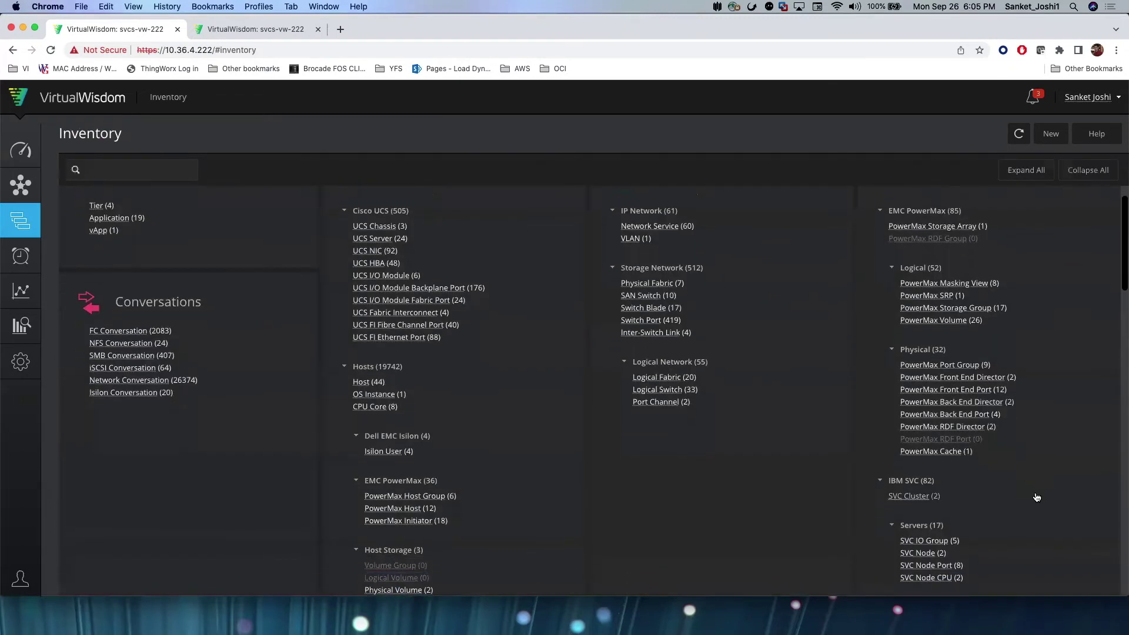
{"action": "scroll", "coordinate": [1036, 498], "scroll_direction": "down", "scroll_amount": 8}
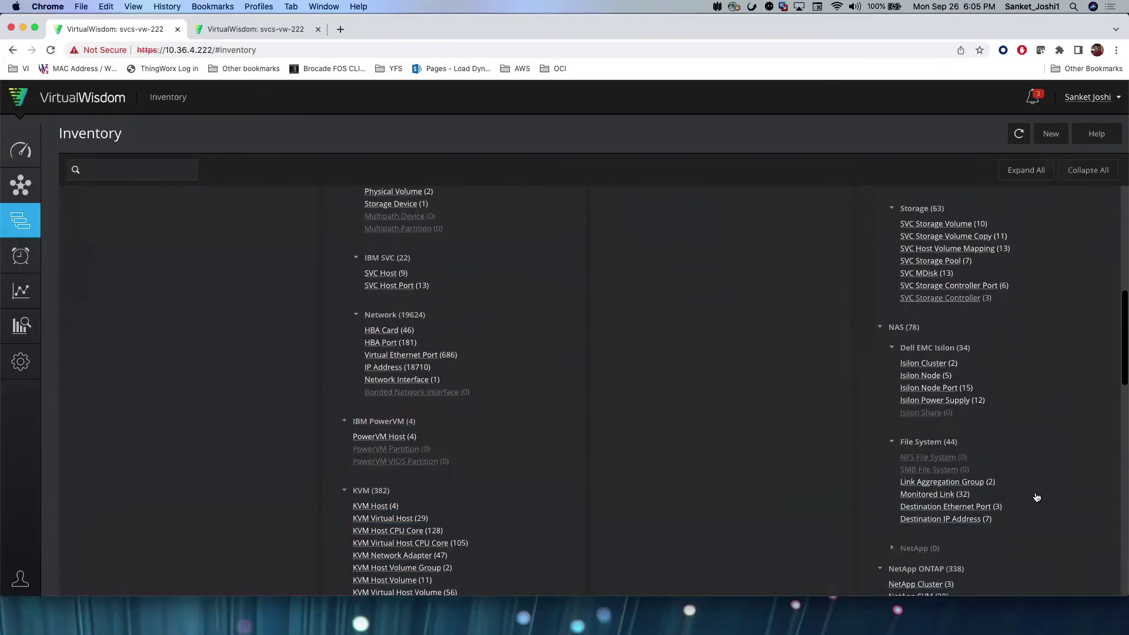
{"action": "scroll", "coordinate": [1036, 498], "scroll_direction": "down", "scroll_amount": 2}
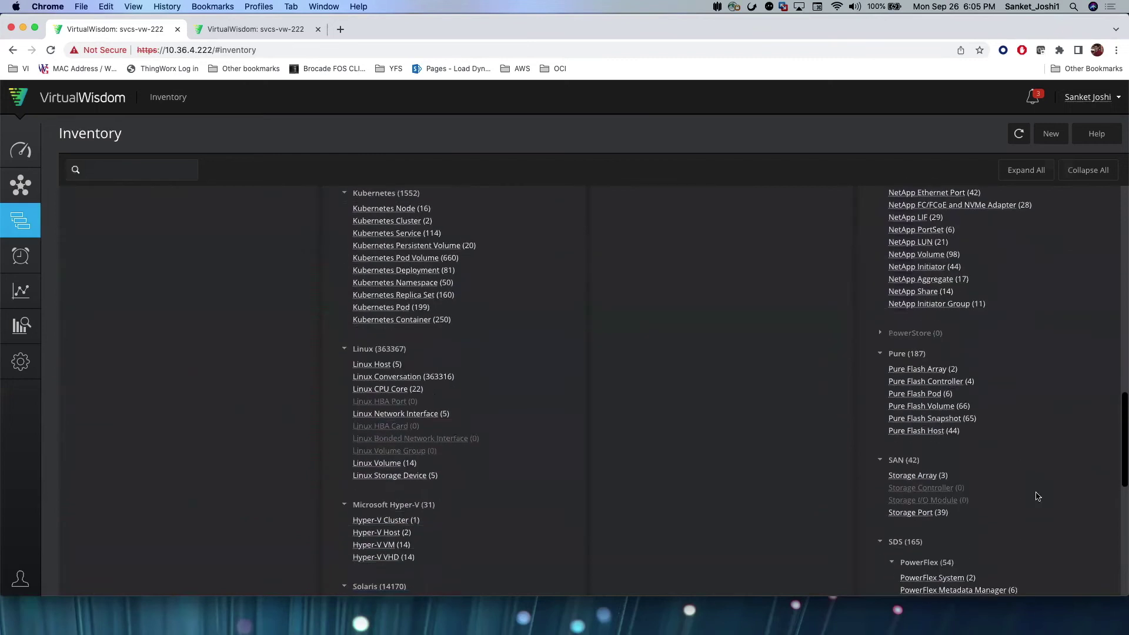
{"action": "left_click", "coordinate": [931, 509]}
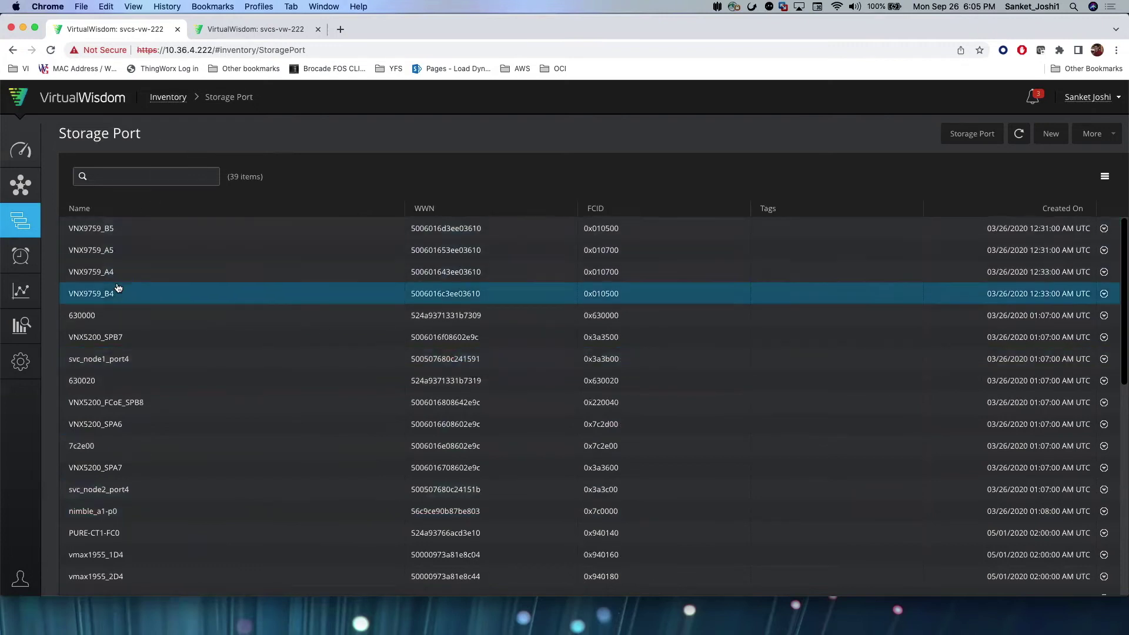
Bulk edit the storage ports VNX9759_B5, VNX9759_A5, VNX9759_A4 and VNX9759_B4 to add the tag "App A"
{"action": "left_click", "coordinate": [1098, 141]}
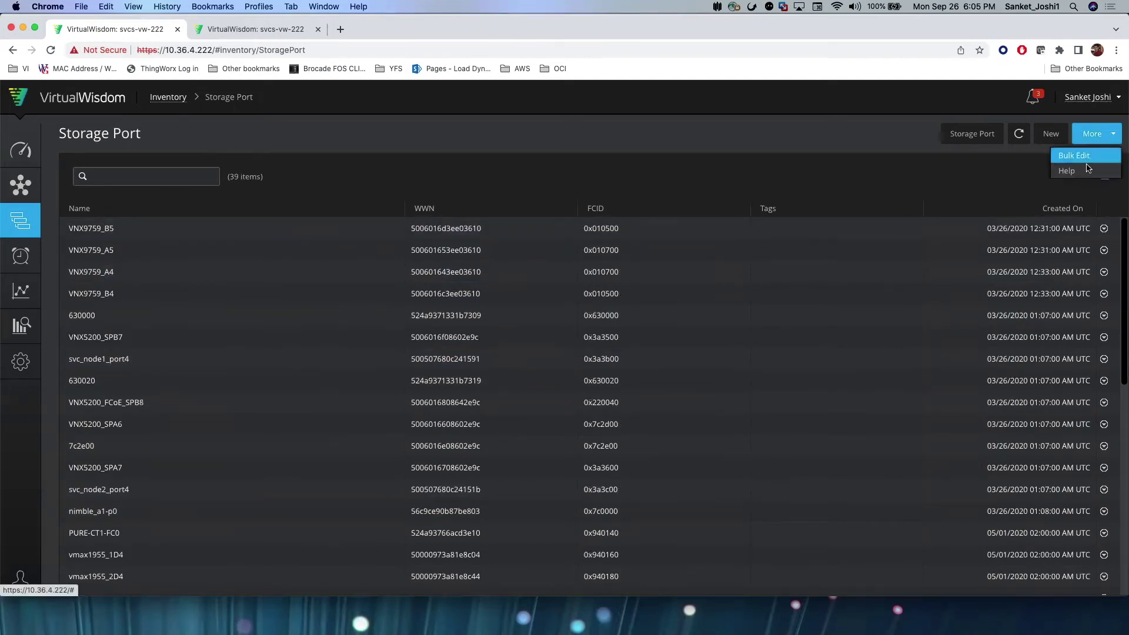
{"action": "left_click", "coordinate": [1089, 154]}
{"action": "left_click", "coordinate": [68, 228]}
{"action": "left_click", "coordinate": [68, 250]}
{"action": "left_click", "coordinate": [68, 272]}
{"action": "left_click", "coordinate": [69, 293]}
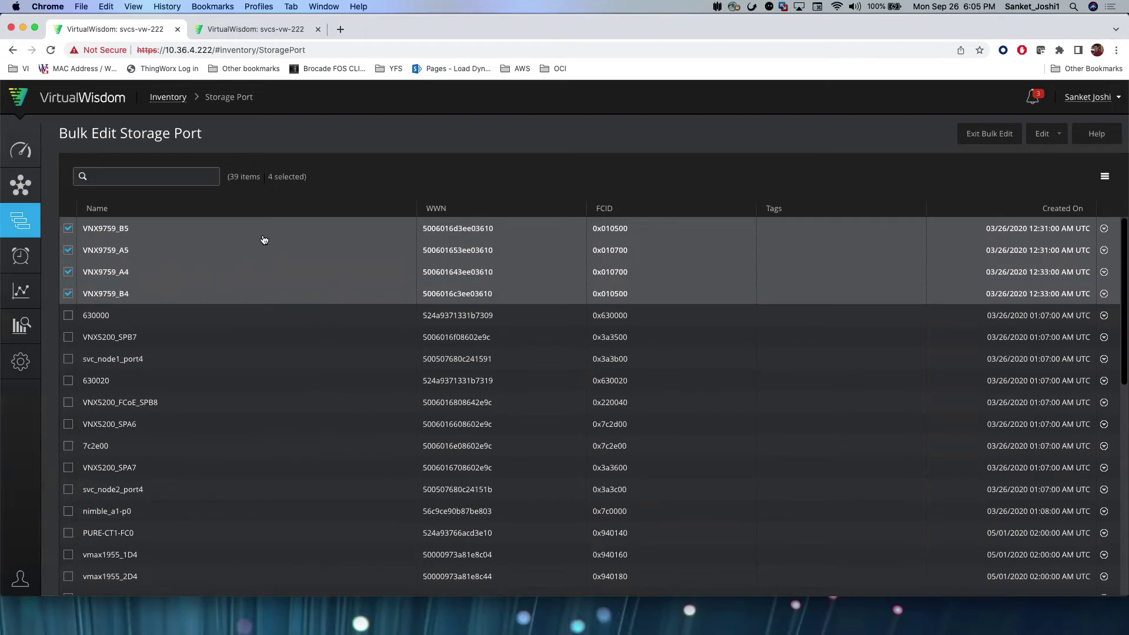
{"action": "left_click", "coordinate": [1045, 134]}
{"action": "left_click", "coordinate": [1028, 157]}
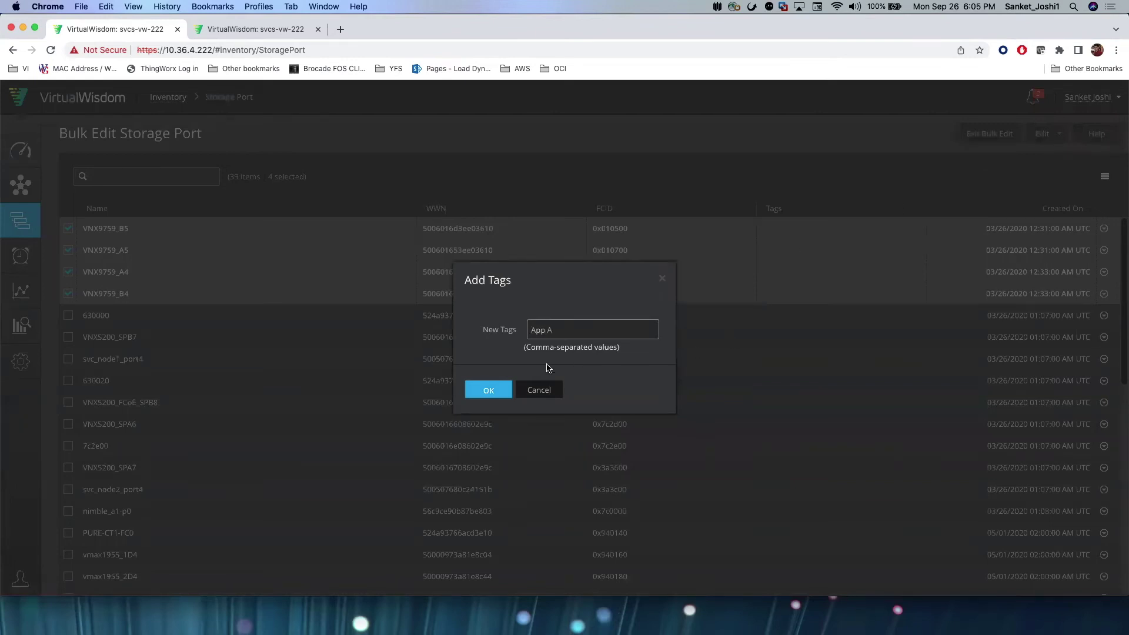
{"action": "left_click", "coordinate": [497, 391]}
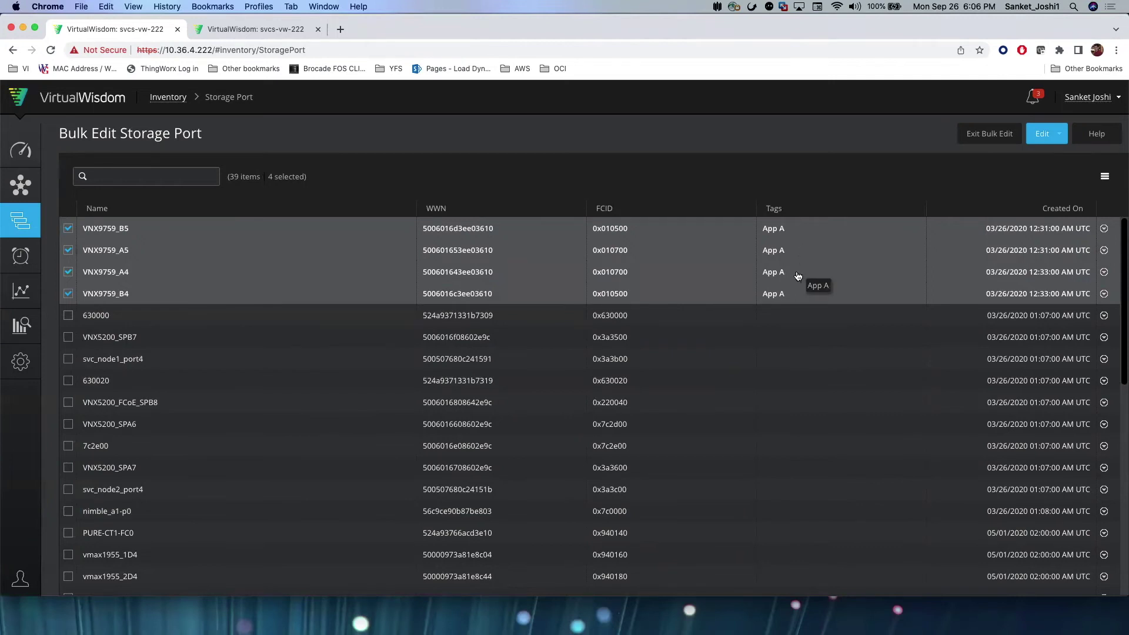
Return to the new report, add a single-column row above the existing ones, and start a Top N Trend chart in it
{"action": "left_click", "coordinate": [284, 32]}
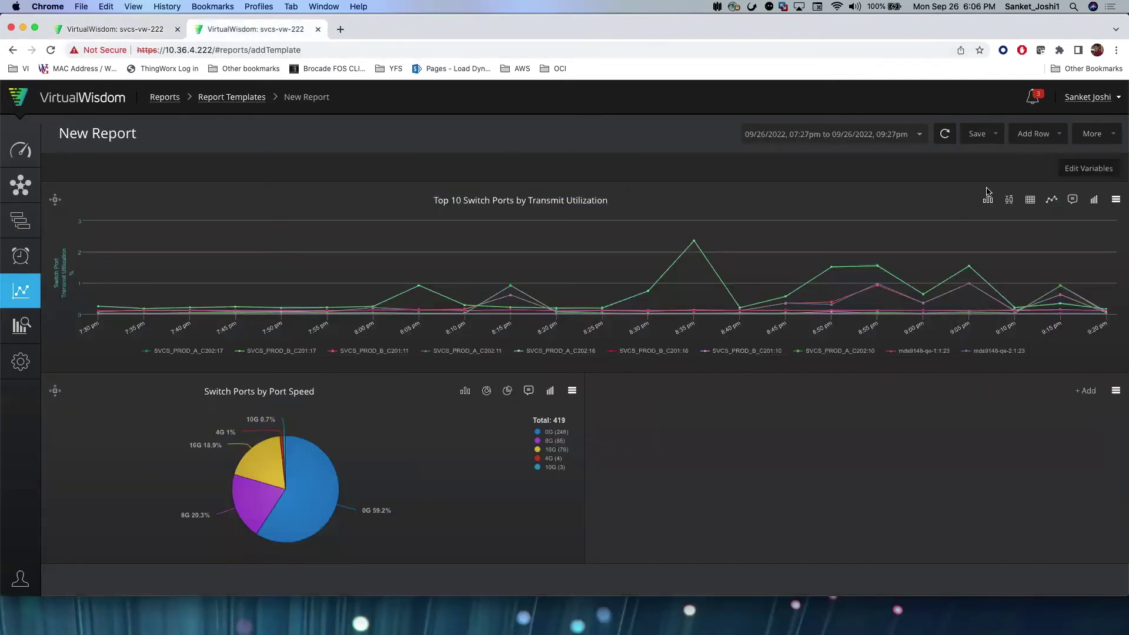
{"action": "left_click", "coordinate": [1029, 140]}
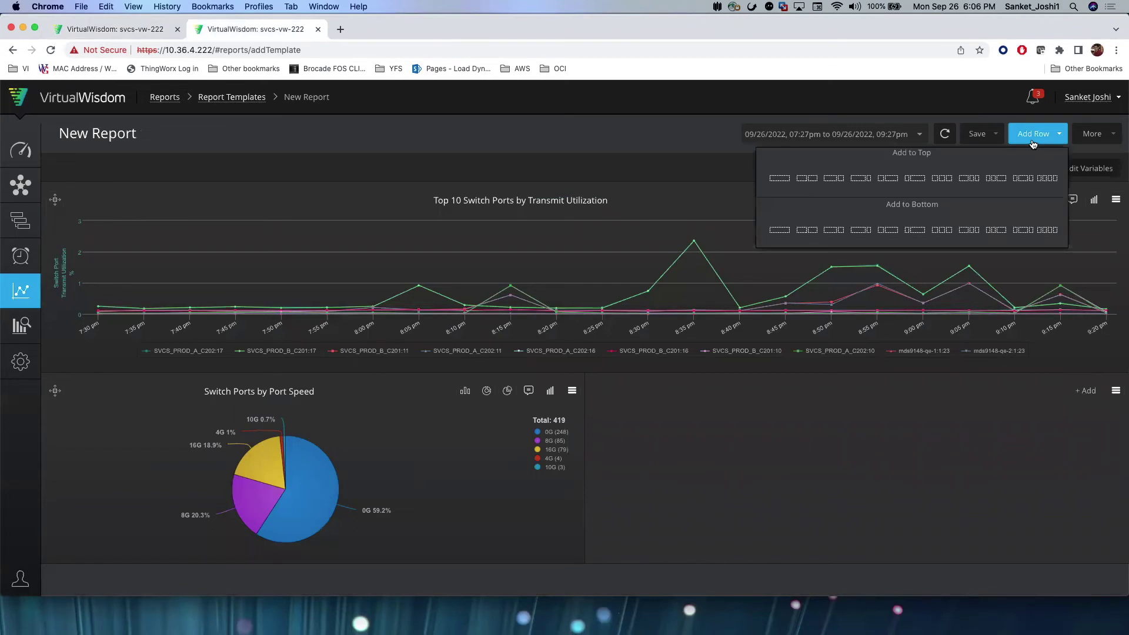
{"action": "left_click", "coordinate": [782, 179]}
{"action": "left_click", "coordinate": [1080, 203]}
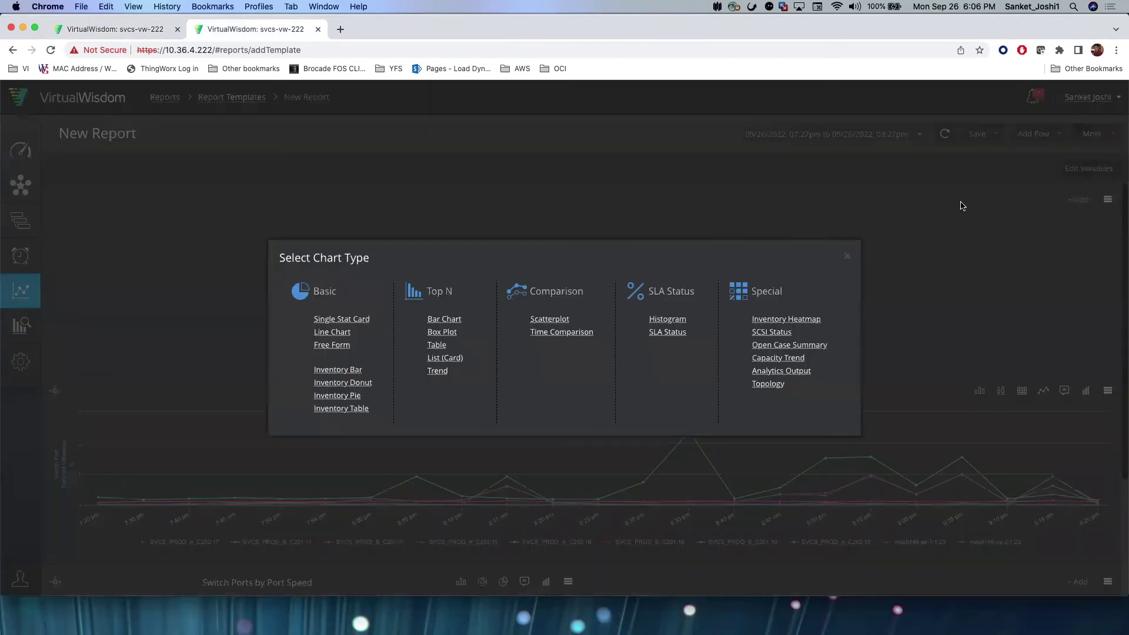
{"action": "left_click", "coordinate": [438, 372]}
Set the new Top N chart to rank Storage Ports by the Consumed Bandwidth metric
{"action": "left_click", "coordinate": [535, 262]}
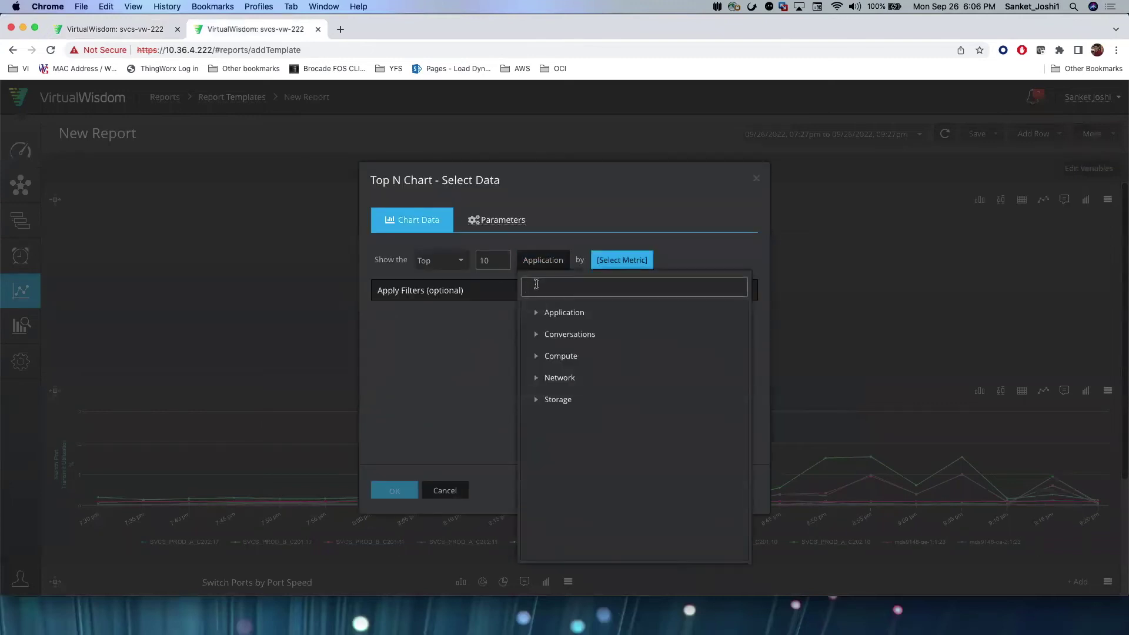
{"action": "type", "text": "storeag"}
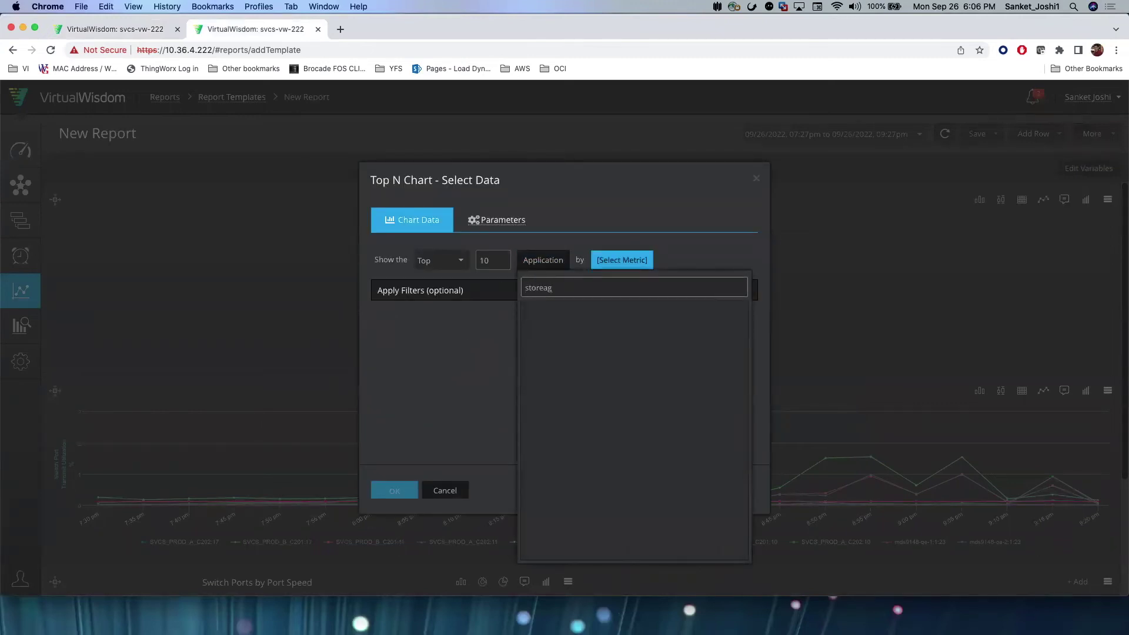
{"action": "key", "text": "BackSpace"}
{"action": "key", "text": "BackSpace"}
{"action": "key", "text": "BackSpace"}
{"action": "type", "text": "age"}
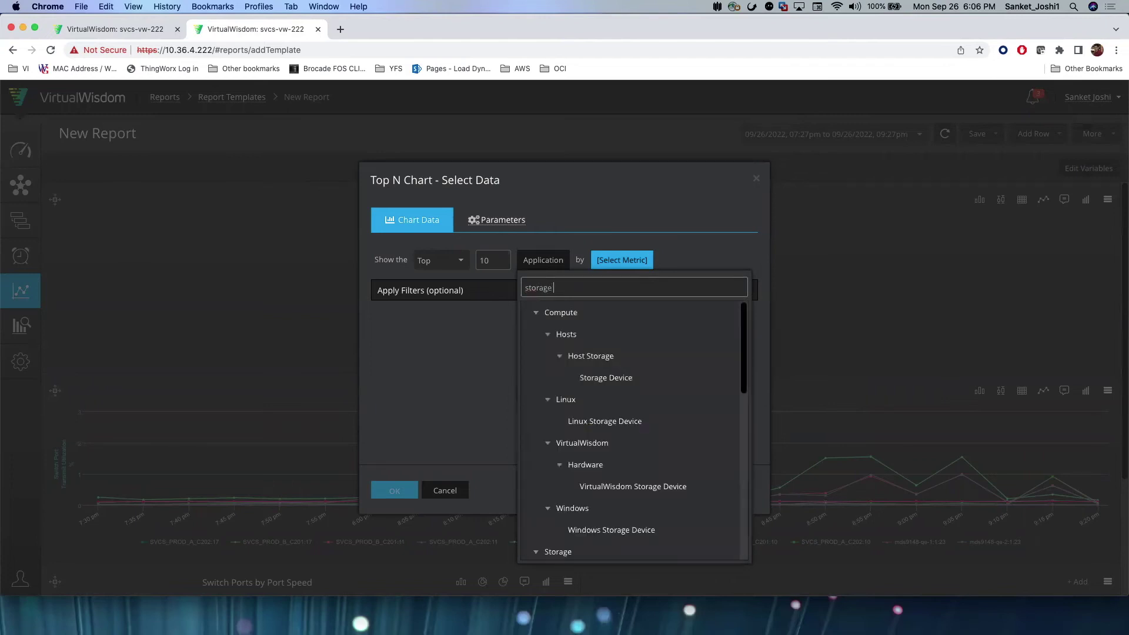
{"action": "type", "text": " po"}
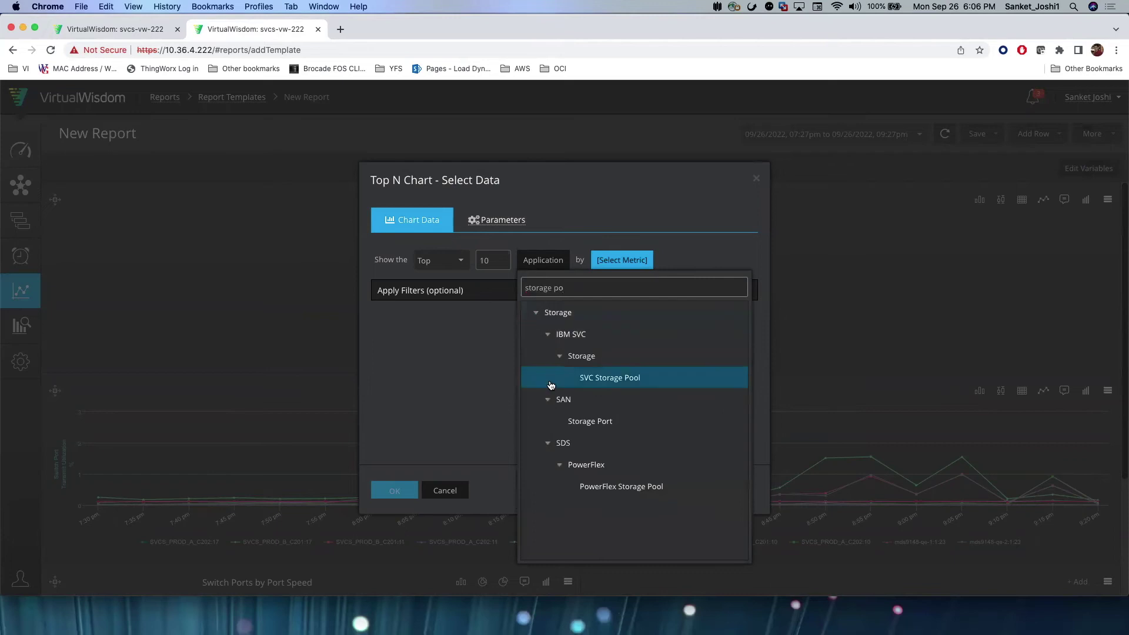
{"action": "left_click", "coordinate": [586, 421]}
{"action": "left_click", "coordinate": [622, 263]}
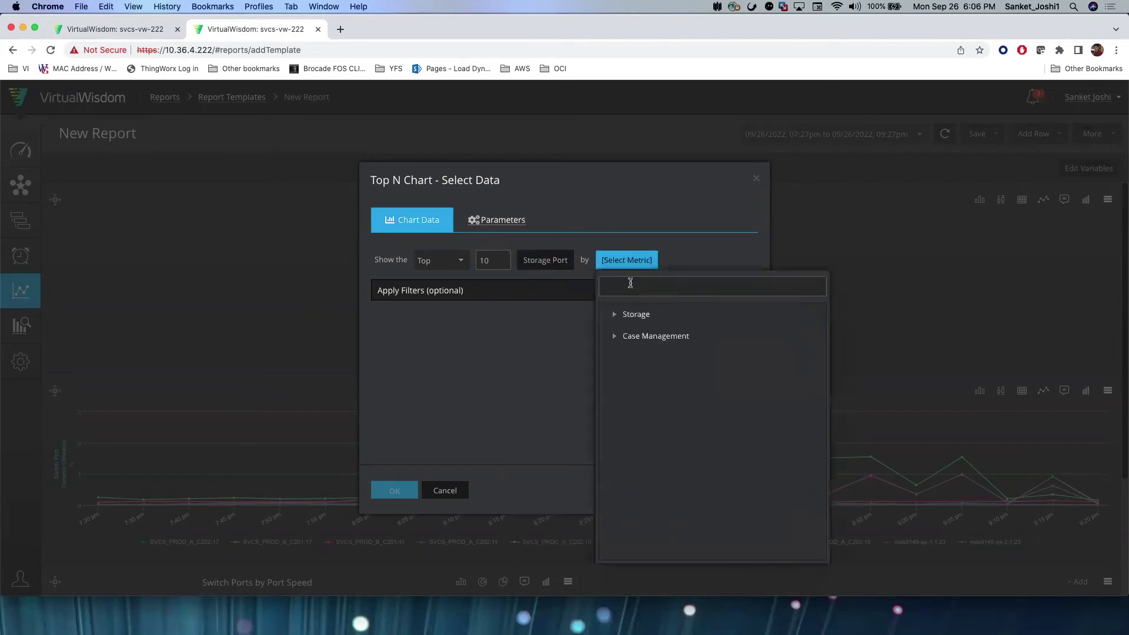
{"action": "type", "text": "consum"}
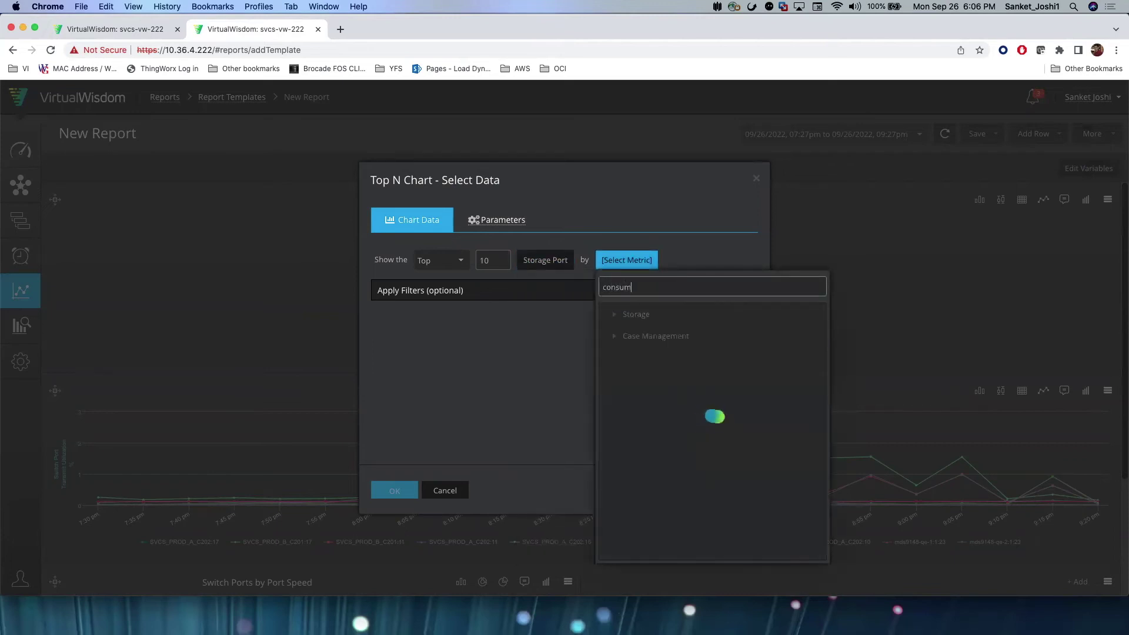
{"action": "left_click", "coordinate": [712, 443]}
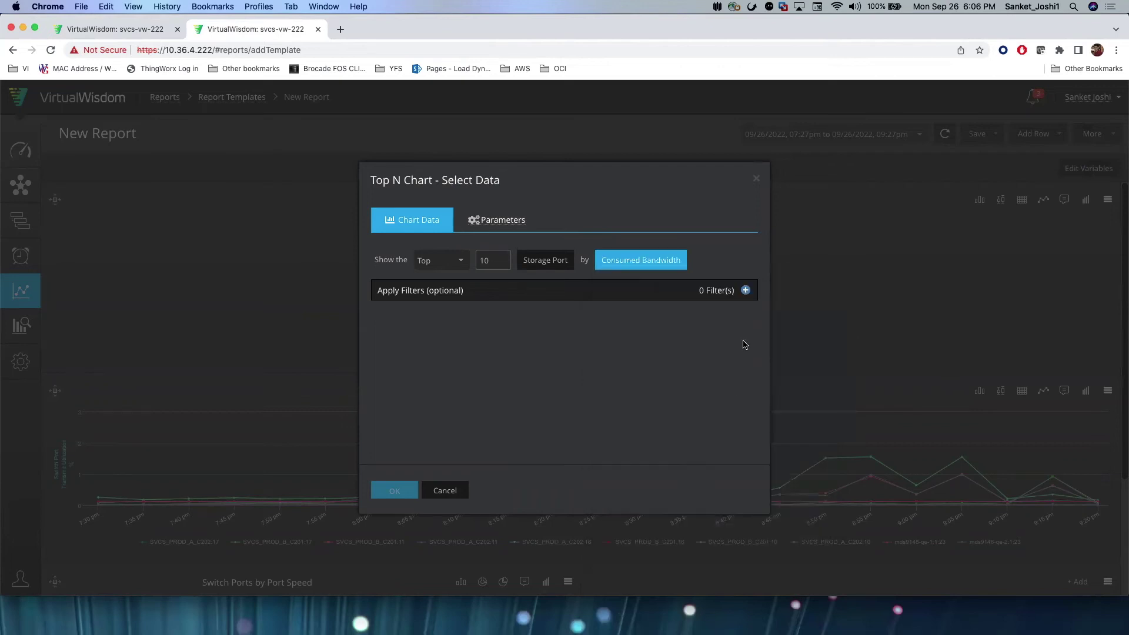
Filter the chart to include only storage ports whose Tags property is App A, and apply the chart settings
{"action": "left_click", "coordinate": [745, 294]}
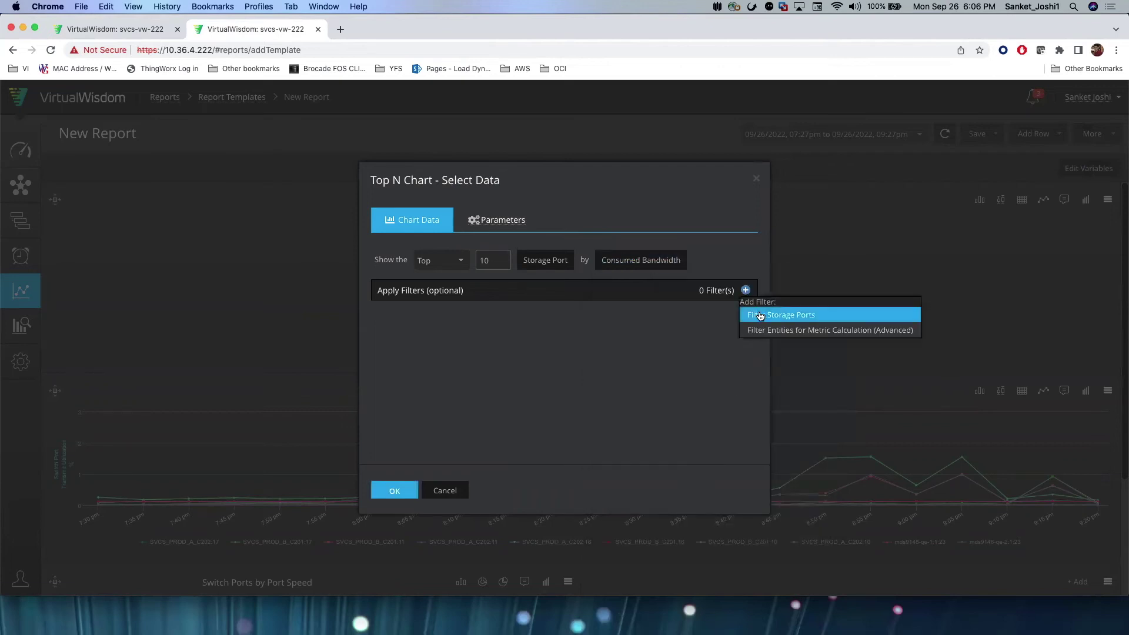
{"action": "left_click", "coordinate": [759, 315]}
{"action": "left_click", "coordinate": [445, 332]}
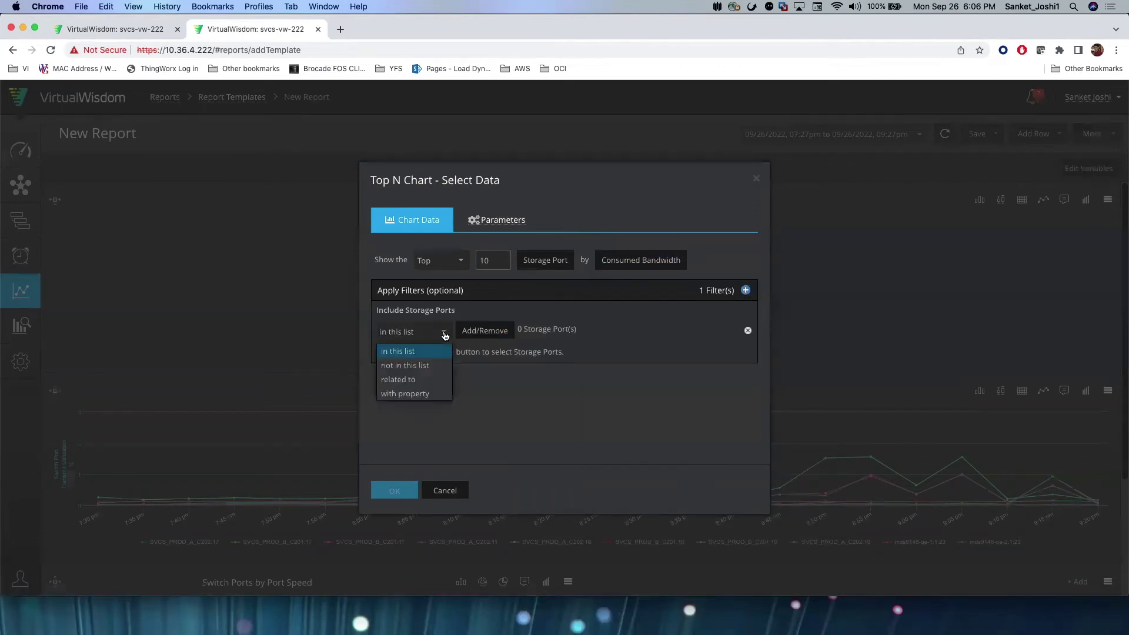
{"action": "left_click", "coordinate": [437, 394]}
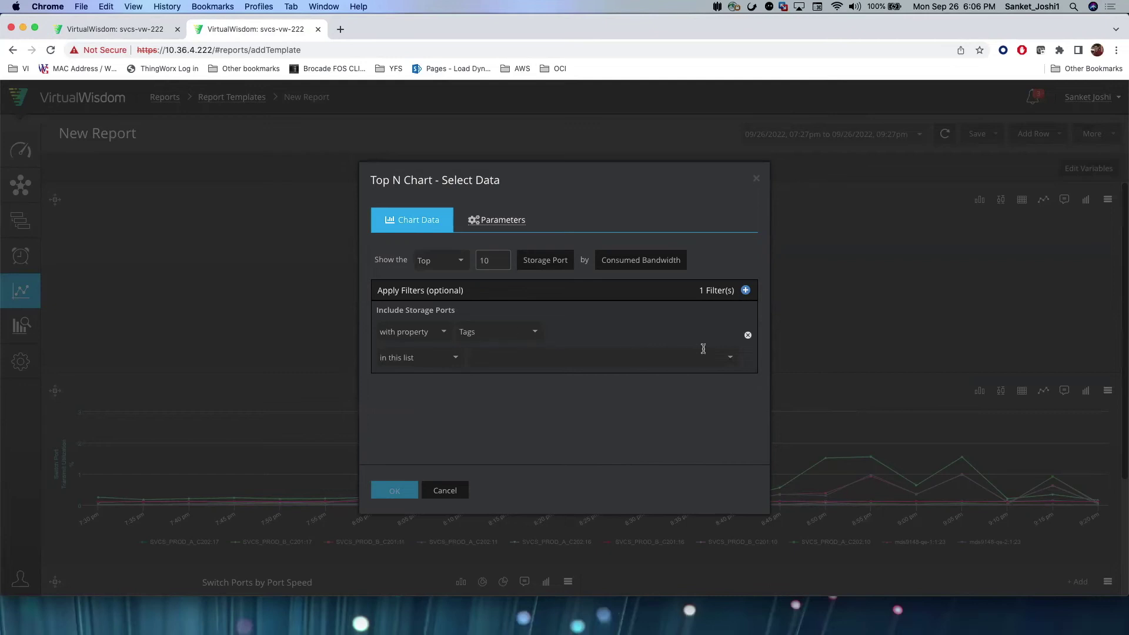
{"action": "left_click", "coordinate": [728, 361]}
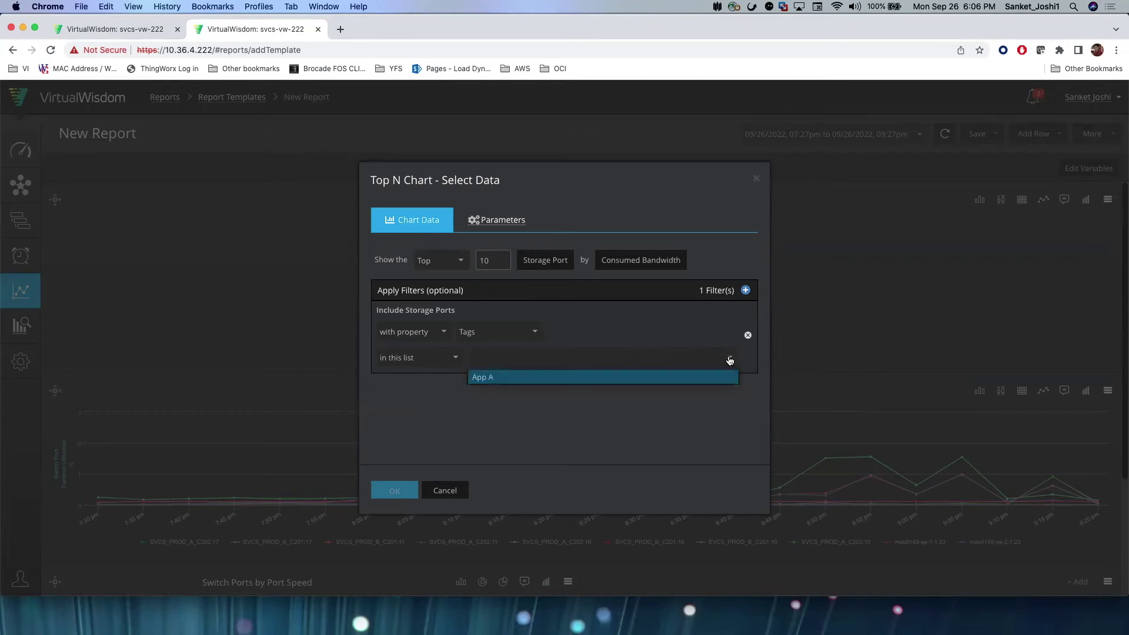
{"action": "left_click", "coordinate": [552, 381]}
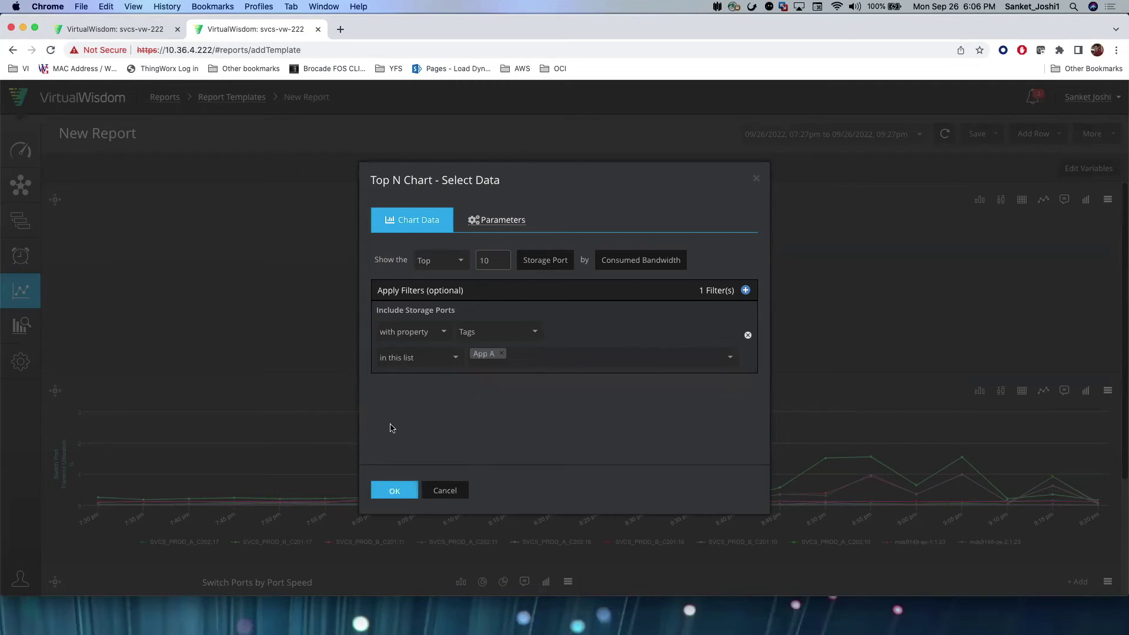
{"action": "left_click", "coordinate": [395, 491]}
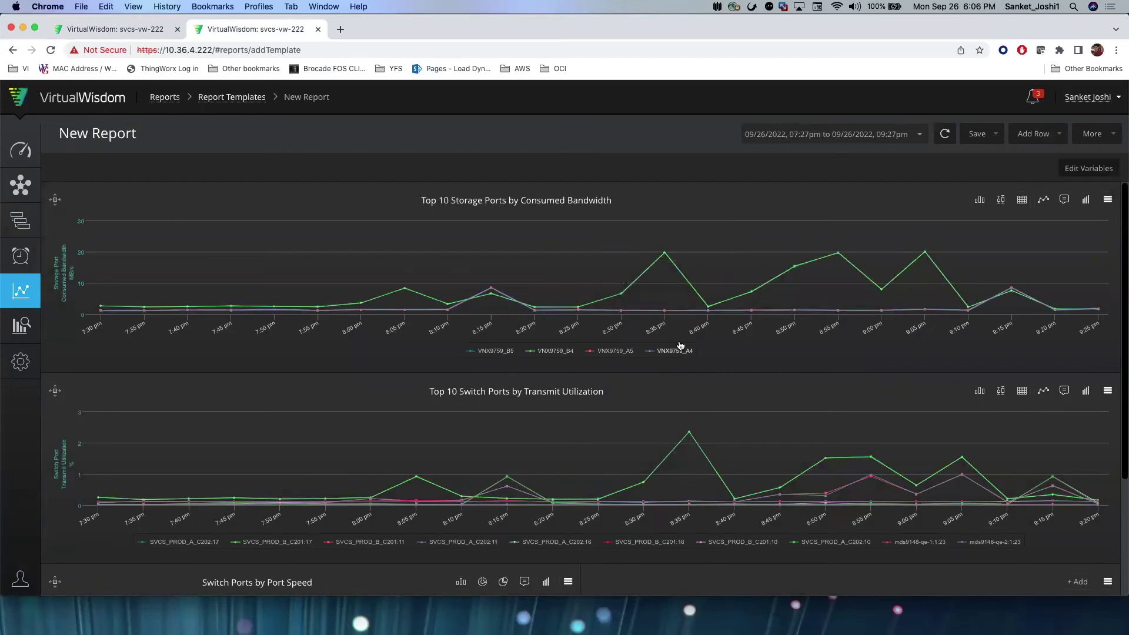
Go back to the Inventory overview and open the ESX VM list under the VMware vCenter group
{"action": "left_click", "coordinate": [141, 32]}
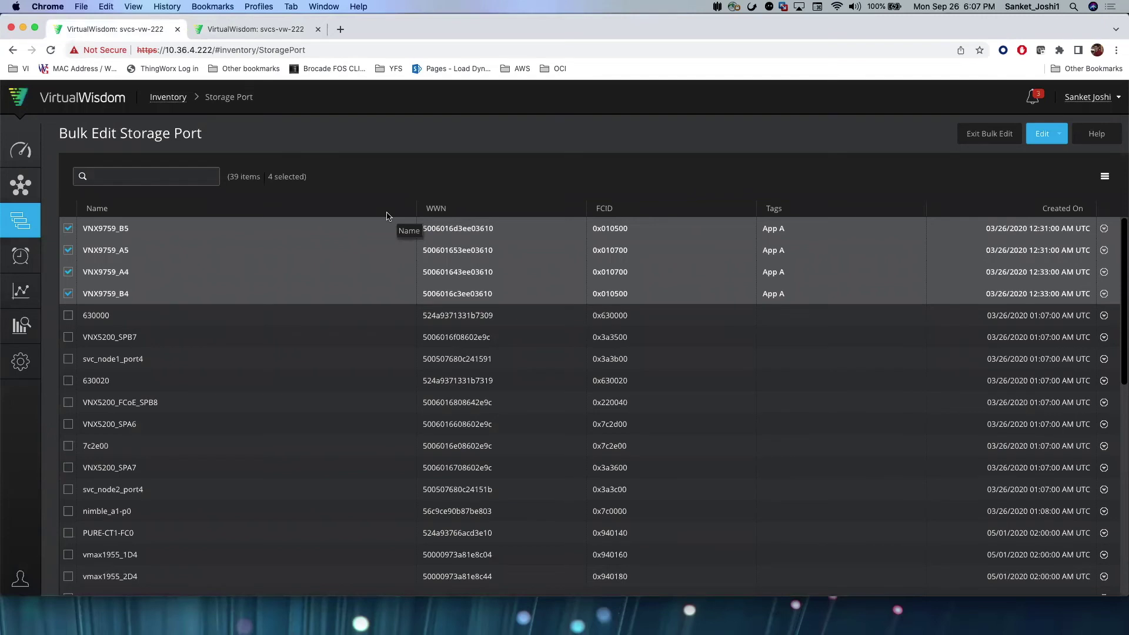
{"action": "left_click", "coordinate": [29, 233]}
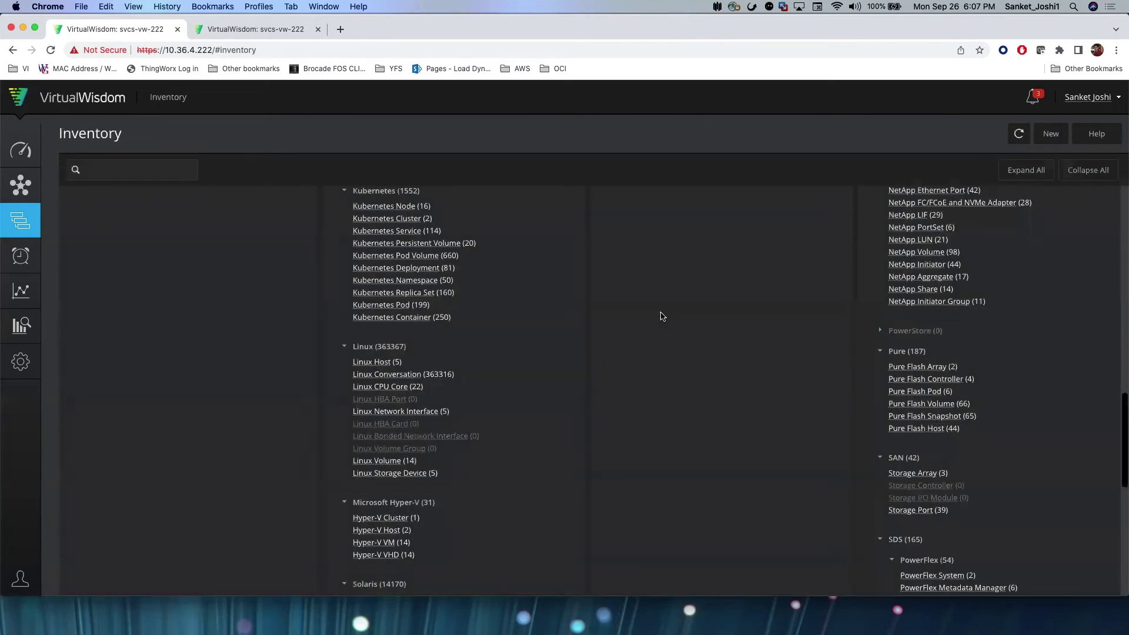
{"action": "scroll", "coordinate": [663, 316], "scroll_direction": "down", "scroll_amount": 2}
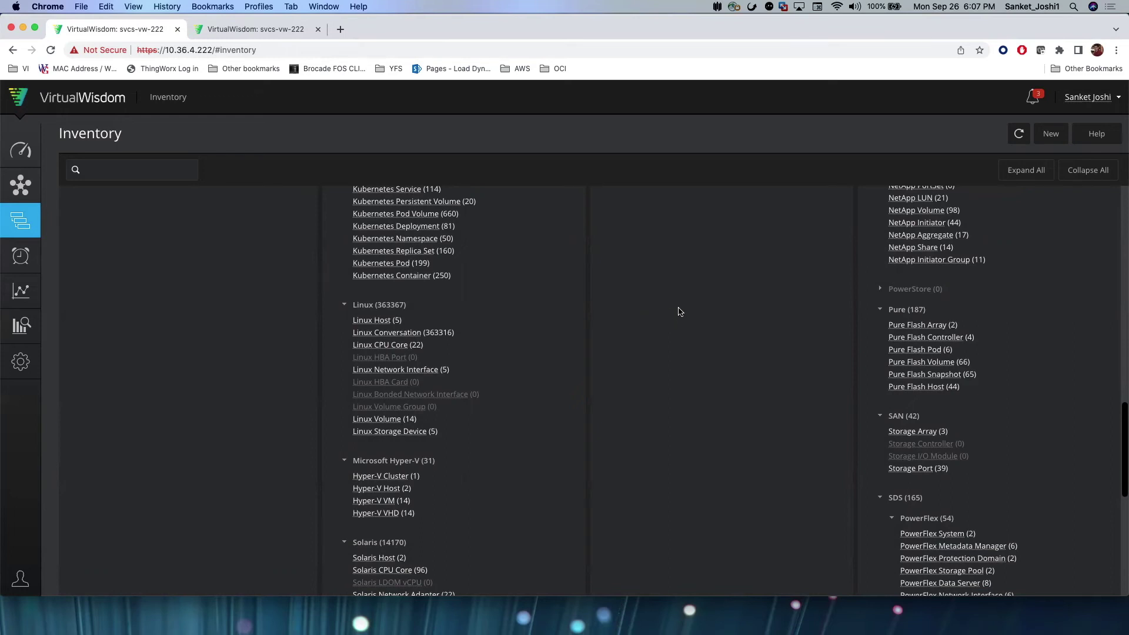
{"action": "scroll", "coordinate": [679, 312], "scroll_direction": "up", "scroll_amount": 5}
{"action": "scroll", "coordinate": [679, 311], "scroll_direction": "up", "scroll_amount": 3}
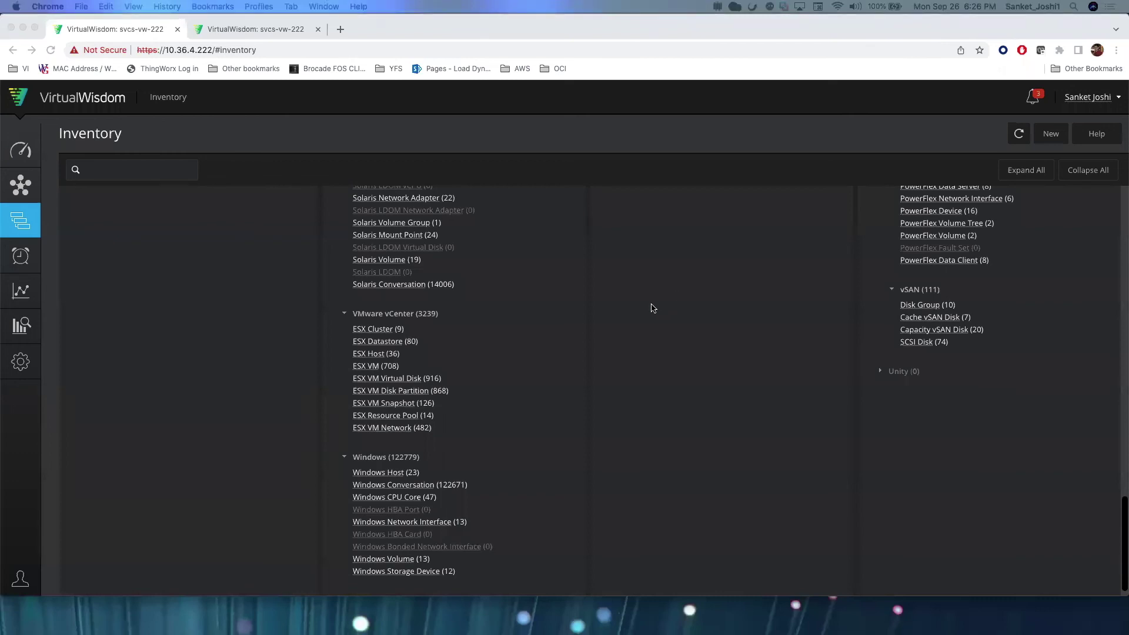
{"action": "scroll", "coordinate": [652, 308], "scroll_direction": "up", "scroll_amount": 3}
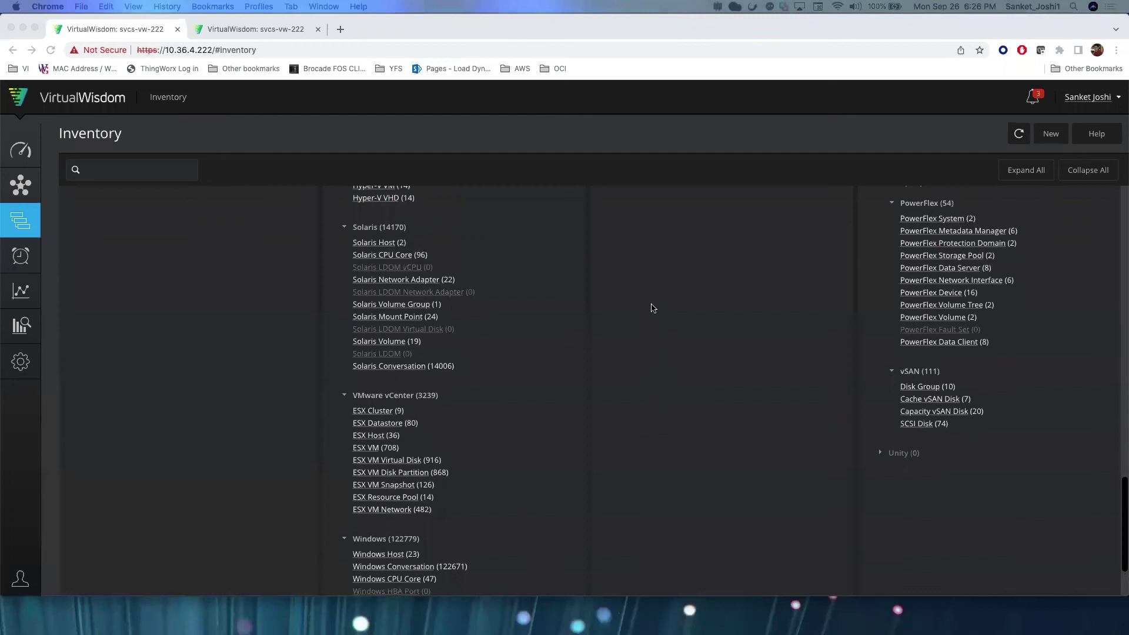
{"action": "scroll", "coordinate": [652, 308], "scroll_direction": "down", "scroll_amount": 2}
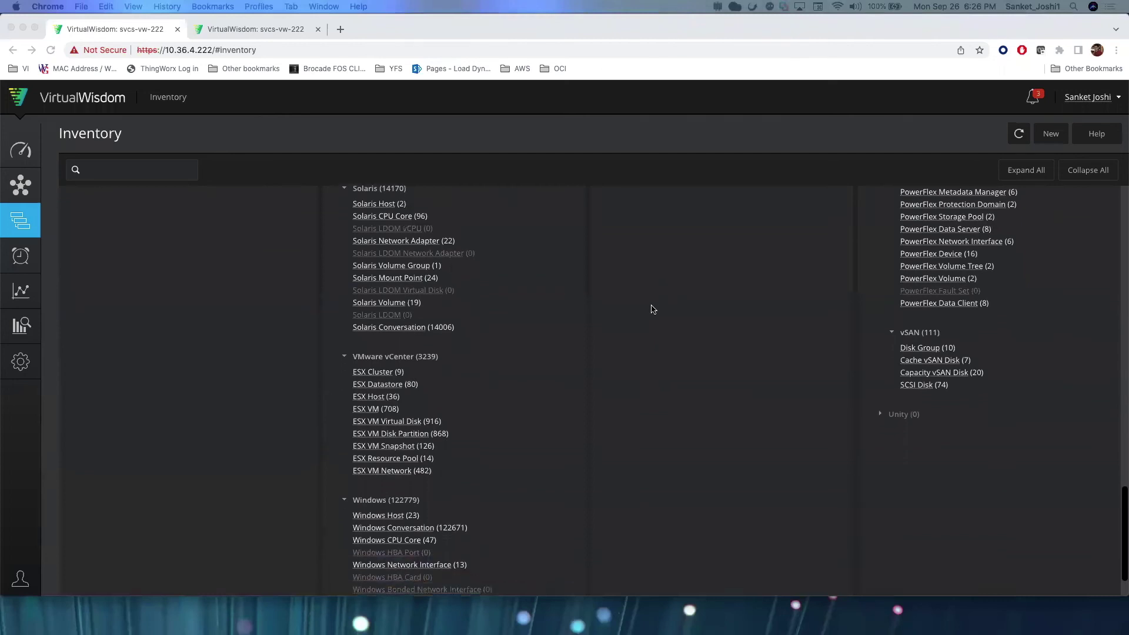
{"action": "scroll", "coordinate": [651, 308], "scroll_direction": "down", "scroll_amount": 1}
{"action": "scroll", "coordinate": [652, 309], "scroll_direction": "down", "scroll_amount": 1}
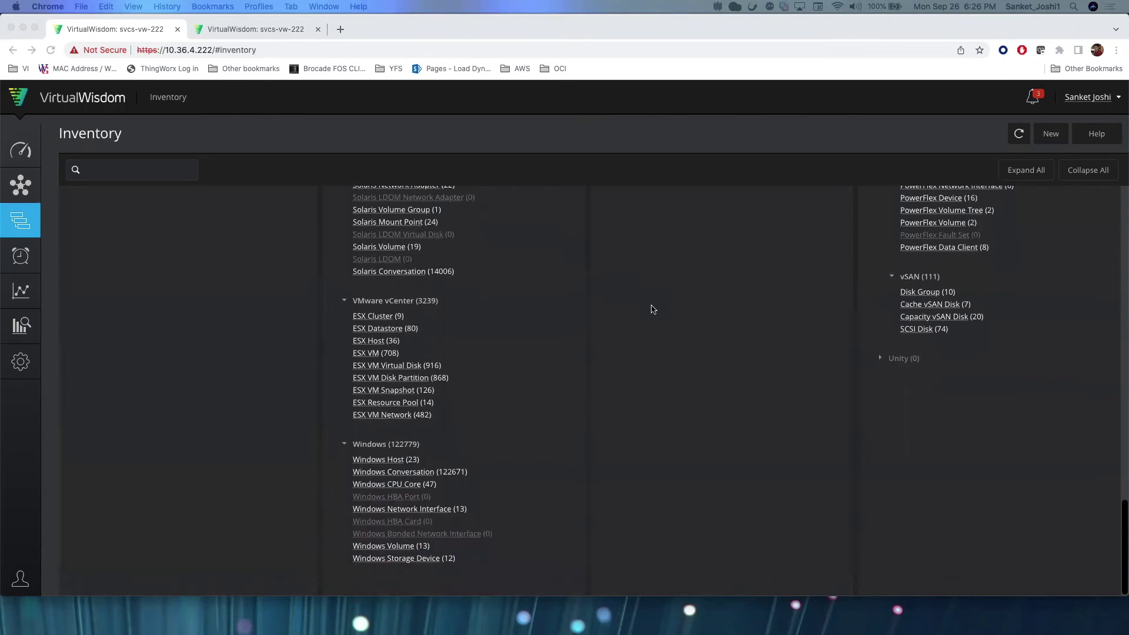
{"action": "left_click", "coordinate": [461, 355]}
{"action": "left_click", "coordinate": [375, 354]}
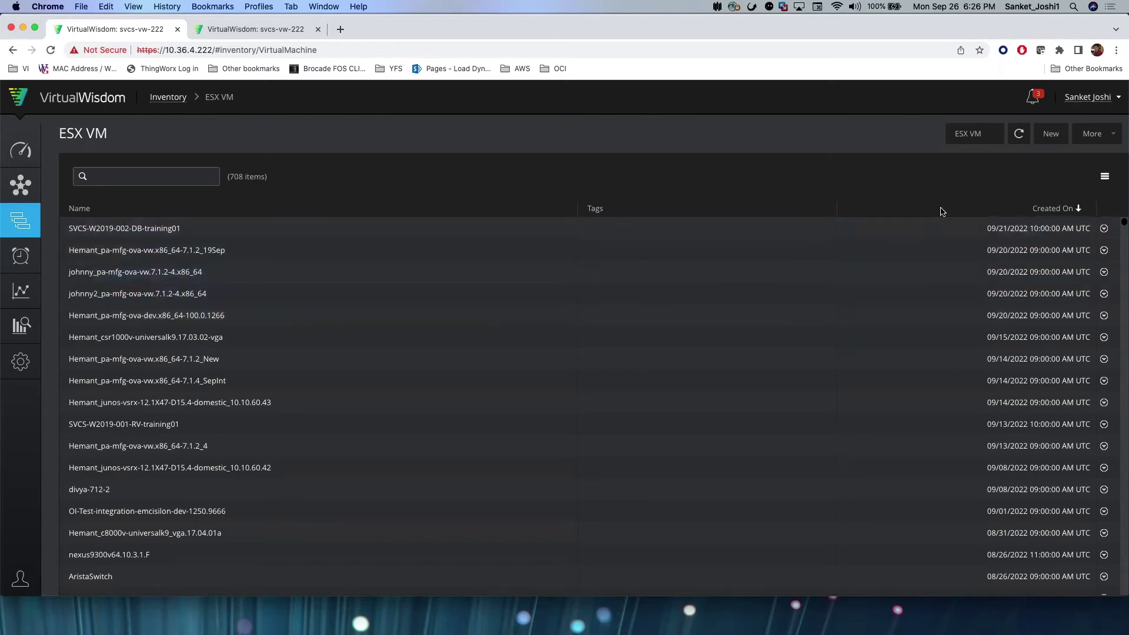
Show the VM Config OS Version column in the ESX VM list and look through the virtual machines' operating systems
{"action": "left_click", "coordinate": [1105, 177]}
{"action": "mouse_move", "coordinate": [1106, 194]}
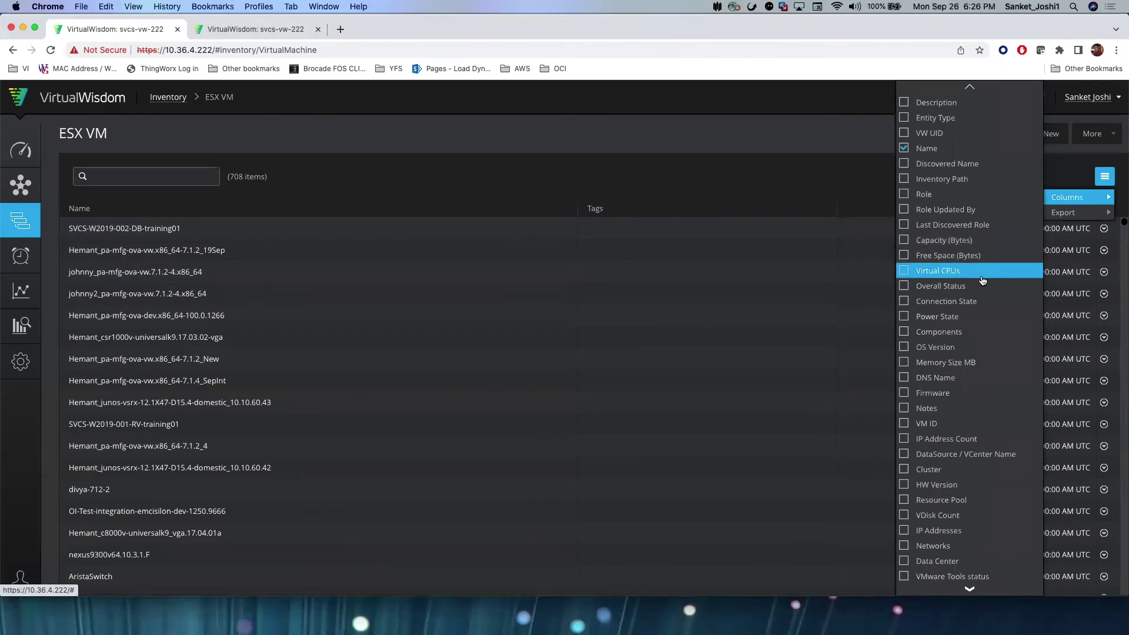
{"action": "scroll", "coordinate": [980, 277], "scroll_direction": "down", "scroll_amount": 5}
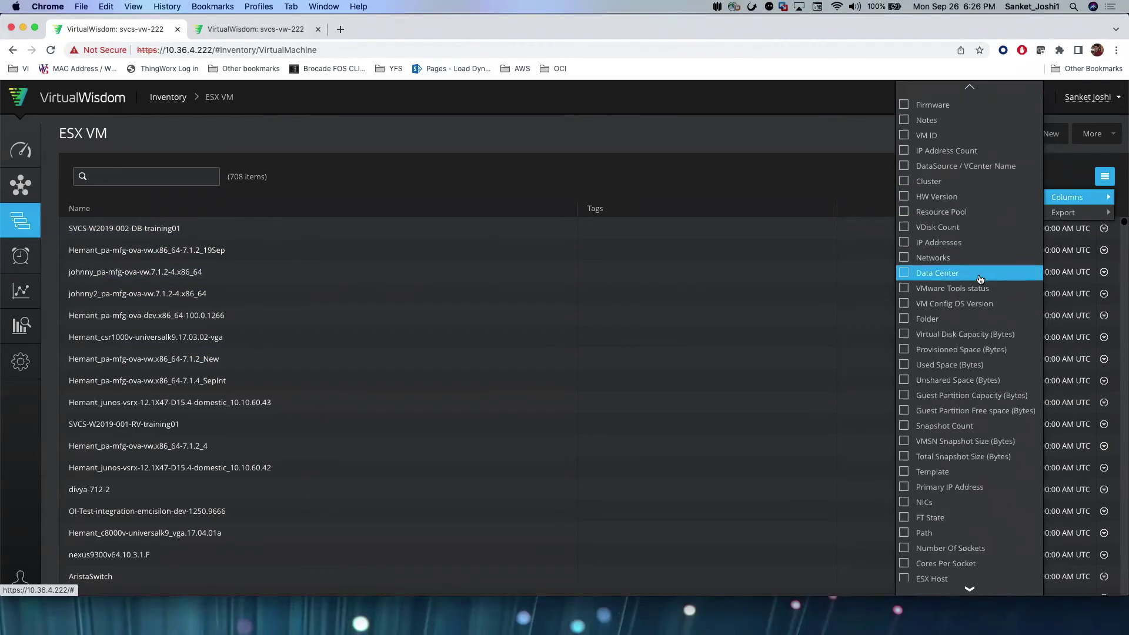
{"action": "left_click", "coordinate": [904, 305]}
{"action": "left_click", "coordinate": [686, 159]}
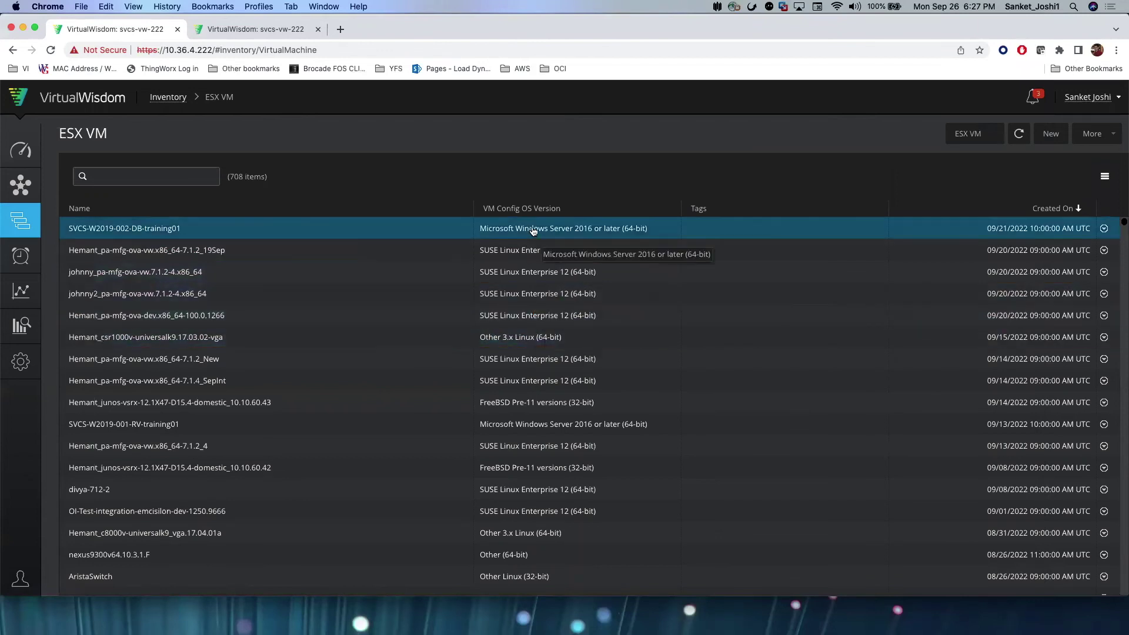
{"action": "scroll", "coordinate": [536, 288], "scroll_direction": "down", "scroll_amount": 1}
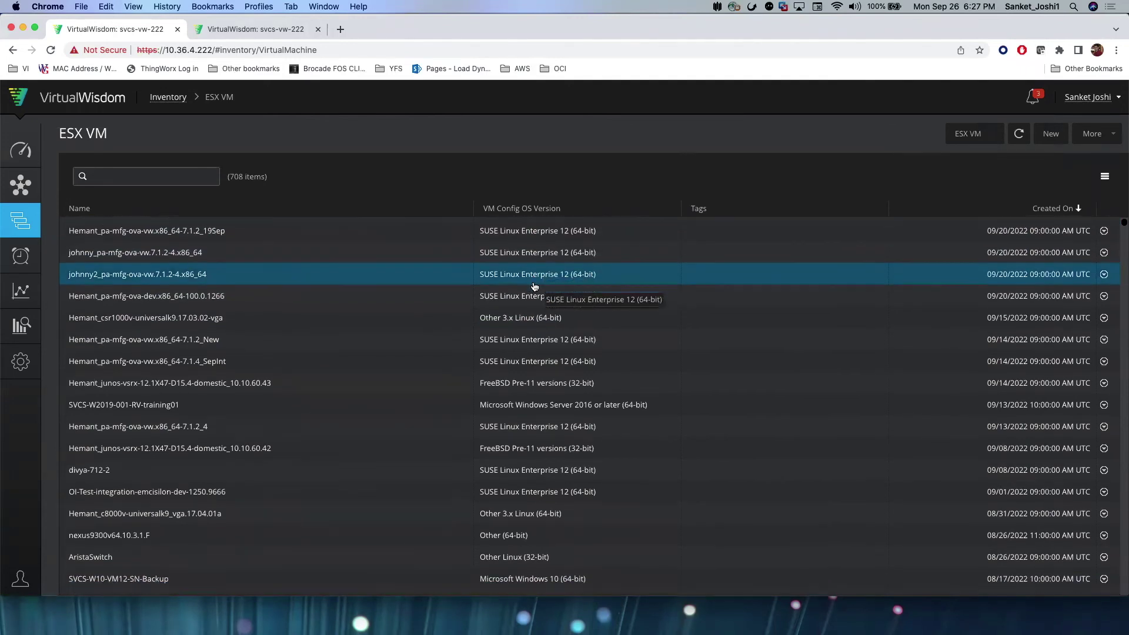
{"action": "scroll", "coordinate": [543, 455], "scroll_direction": "down", "scroll_amount": 5}
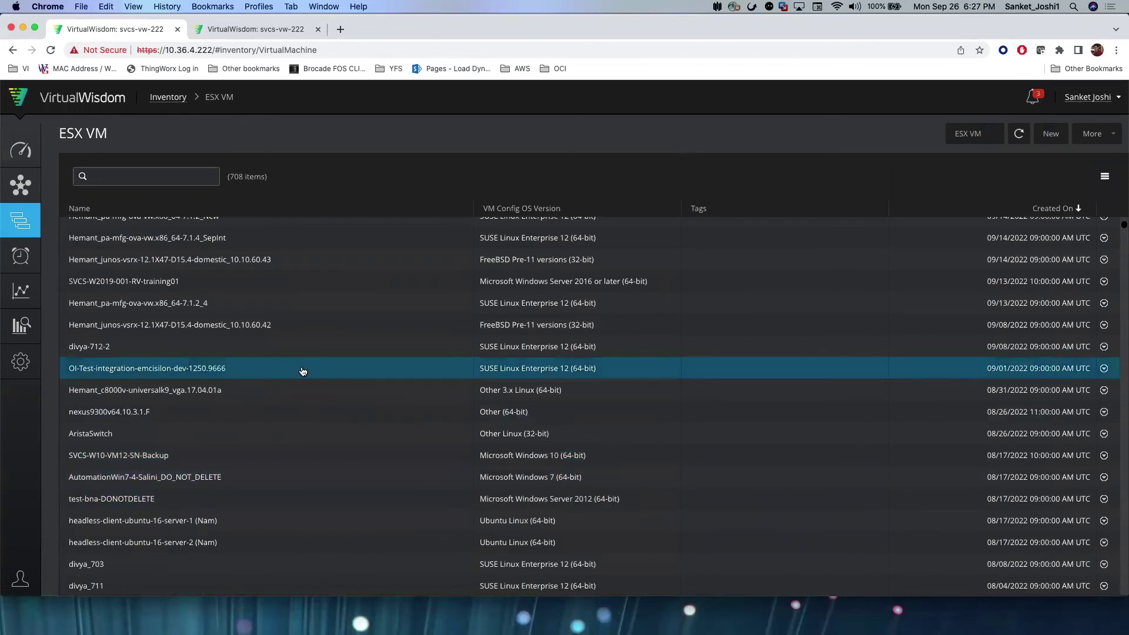
Open the alarm rules and start a new rule from the CPU Utilization capacity template
{"action": "left_click", "coordinate": [21, 258]}
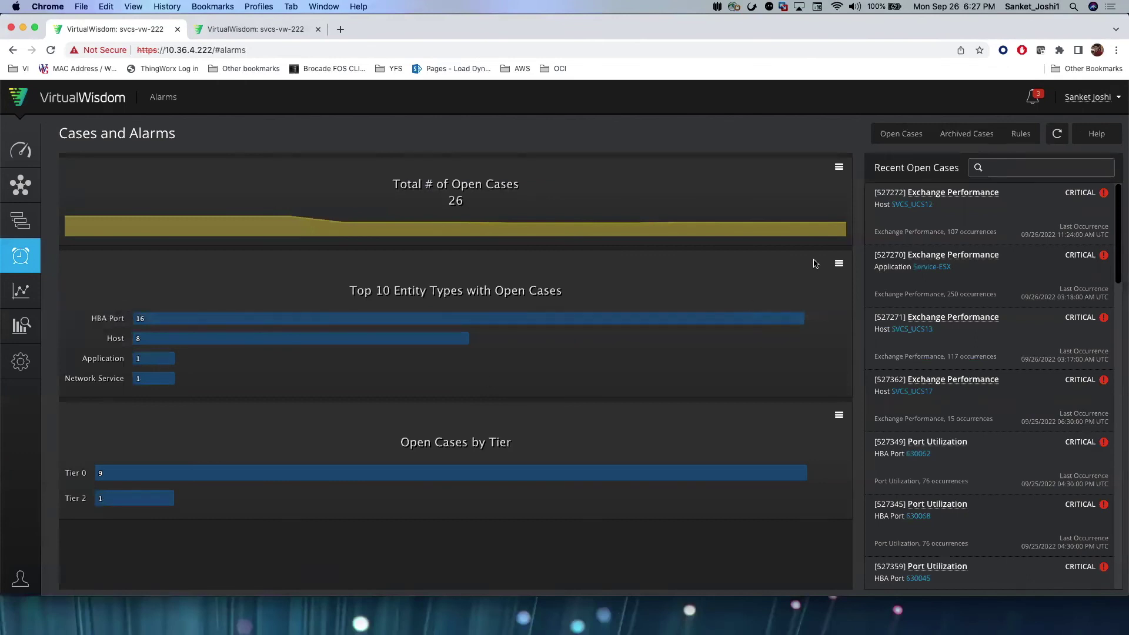
{"action": "left_click", "coordinate": [1018, 143]}
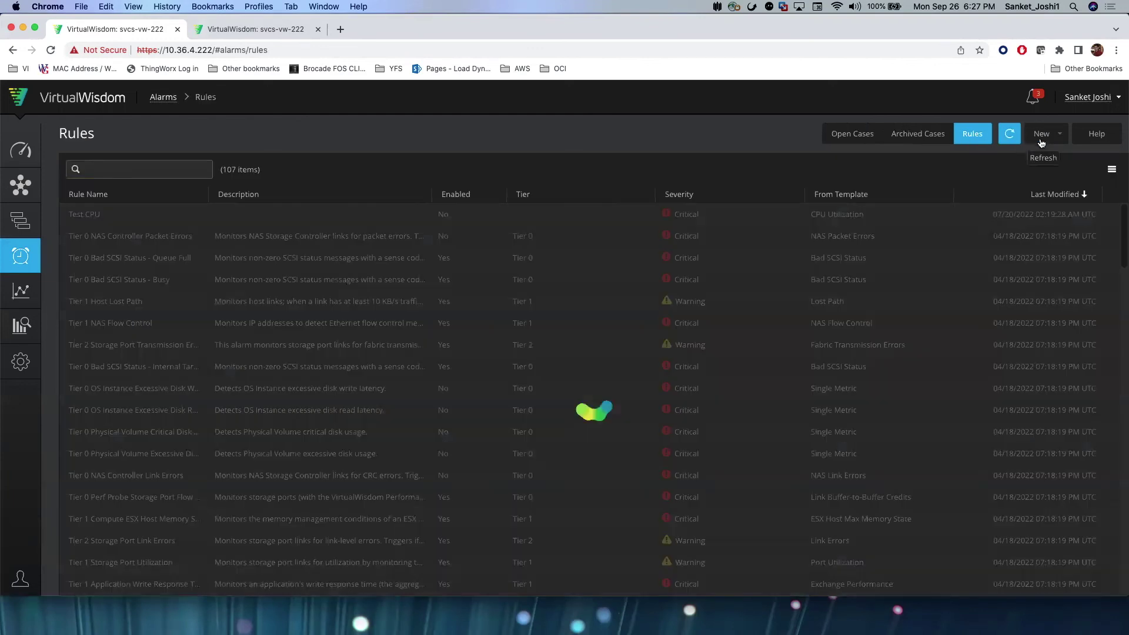
{"action": "left_click", "coordinate": [1043, 139]}
{"action": "mouse_move", "coordinate": [1060, 197]}
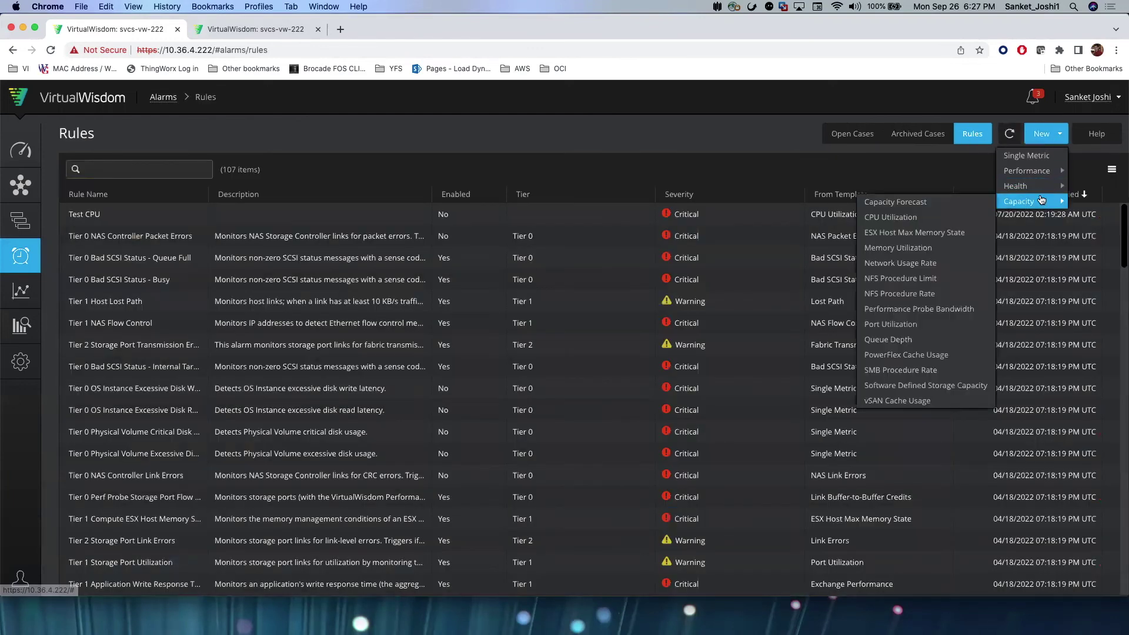
{"action": "left_click", "coordinate": [924, 218]}
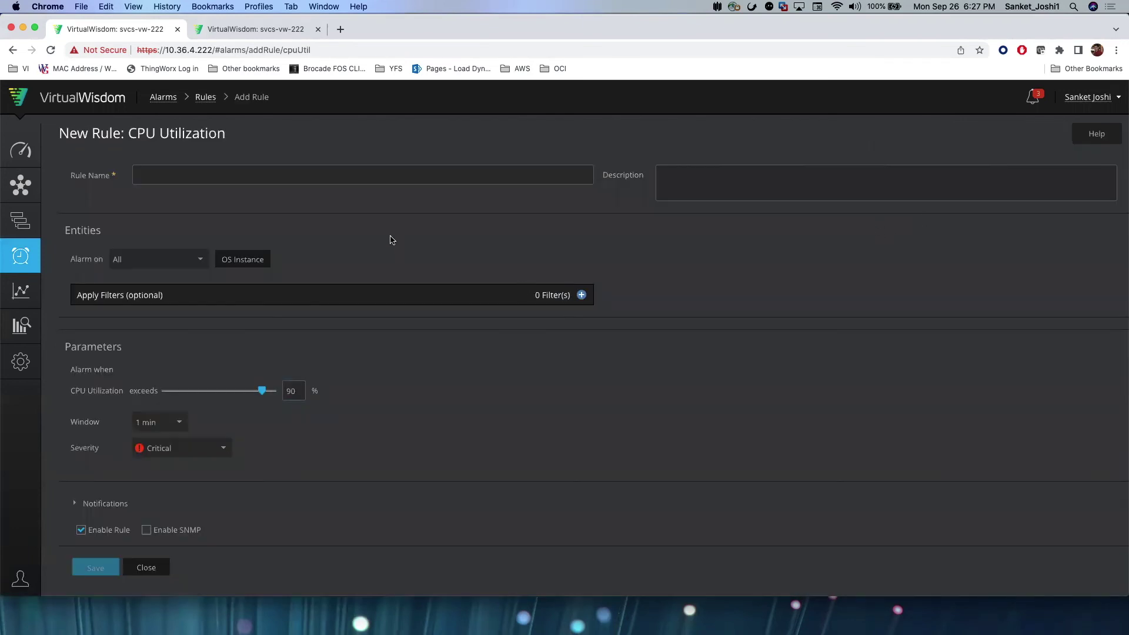
Name the new alarm rule "TEST | ESX VM | CPU Utilization | Exceeds 90% for 1 hour | VW"
{"action": "left_click", "coordinate": [382, 177]}
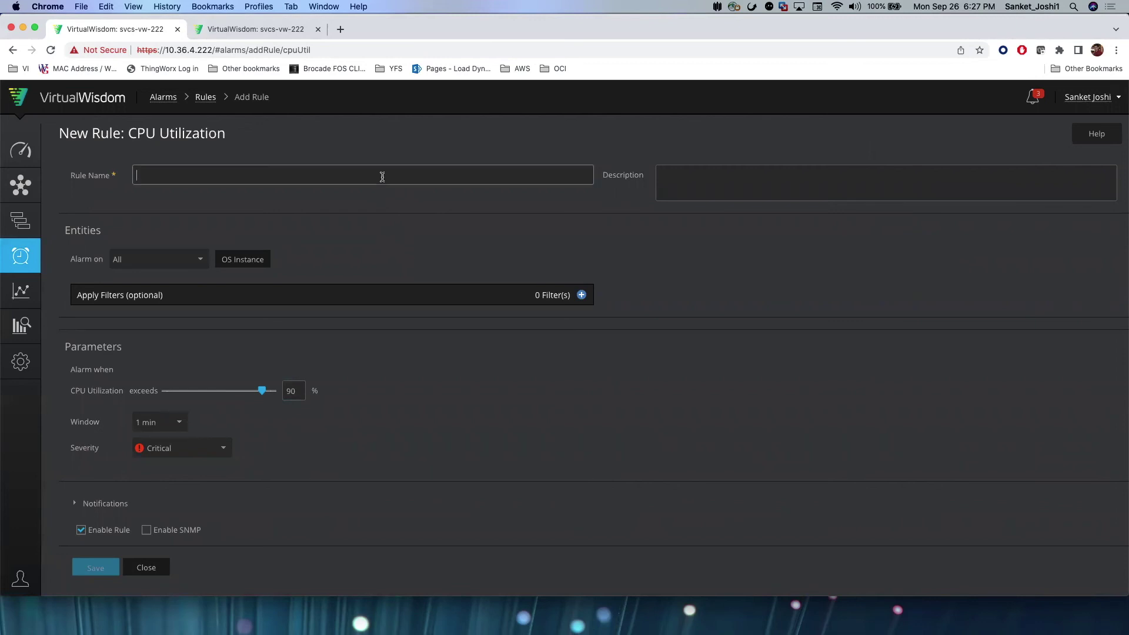
{"action": "type", "text": "TEST"}
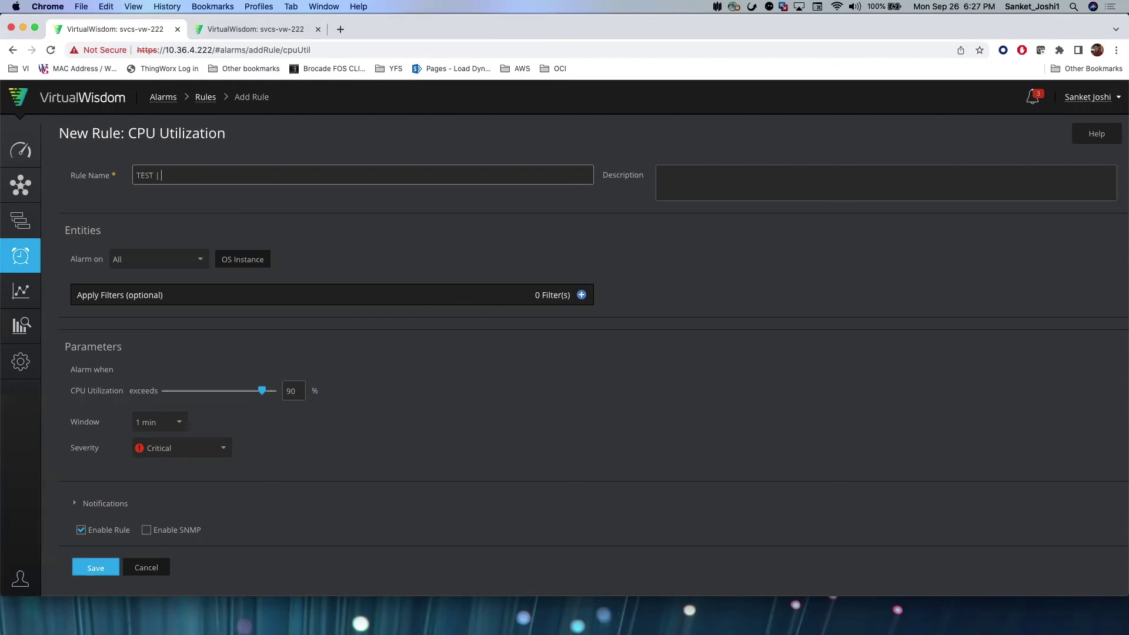
{"action": "type", "text": " | ESX VM | CPU Utilization | Exceeds 90% for 1 hour | VW"}
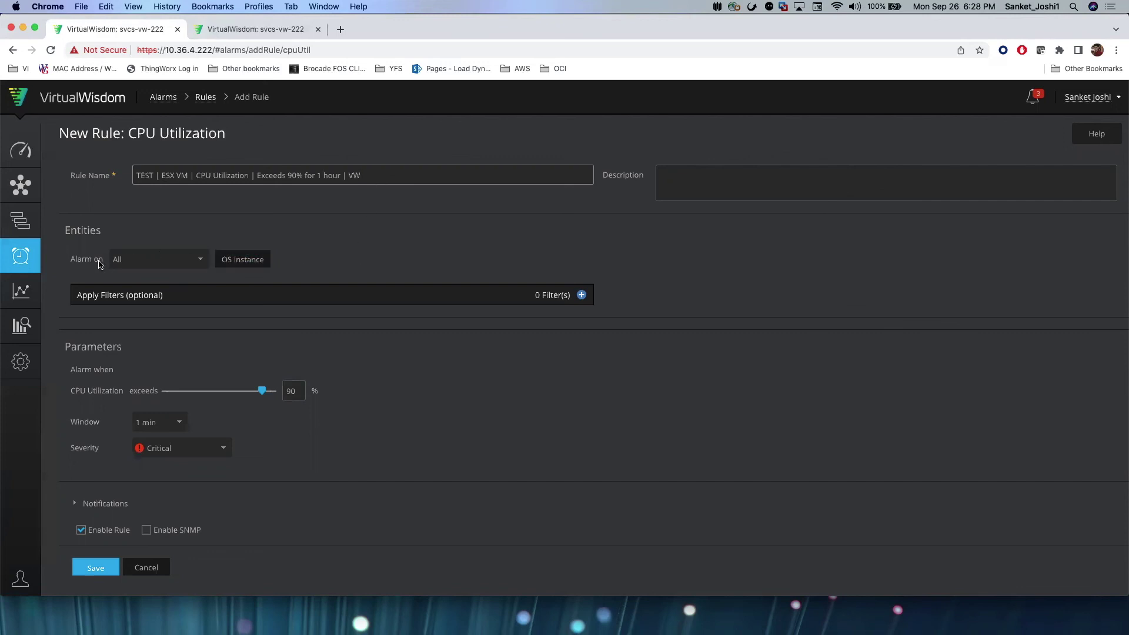
Set the rule's alarm entity type to ESX VM from the VMware vCenter group under Compute
{"action": "left_click", "coordinate": [231, 259]}
{"action": "left_click", "coordinate": [234, 309]}
{"action": "left_click", "coordinate": [247, 355]}
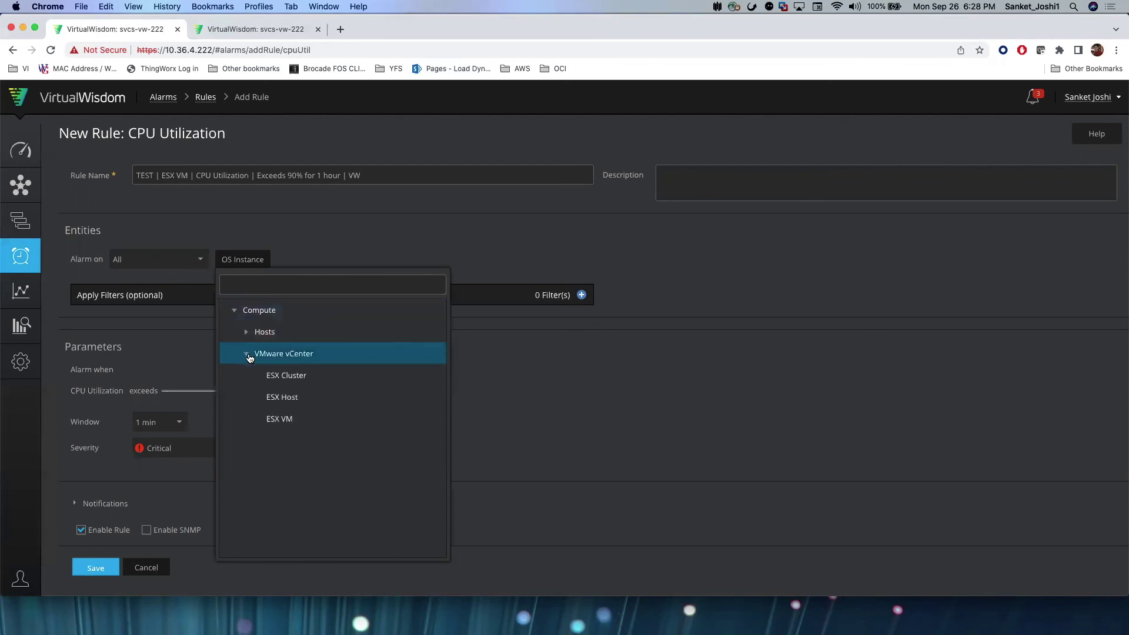
{"action": "left_click", "coordinate": [276, 419]}
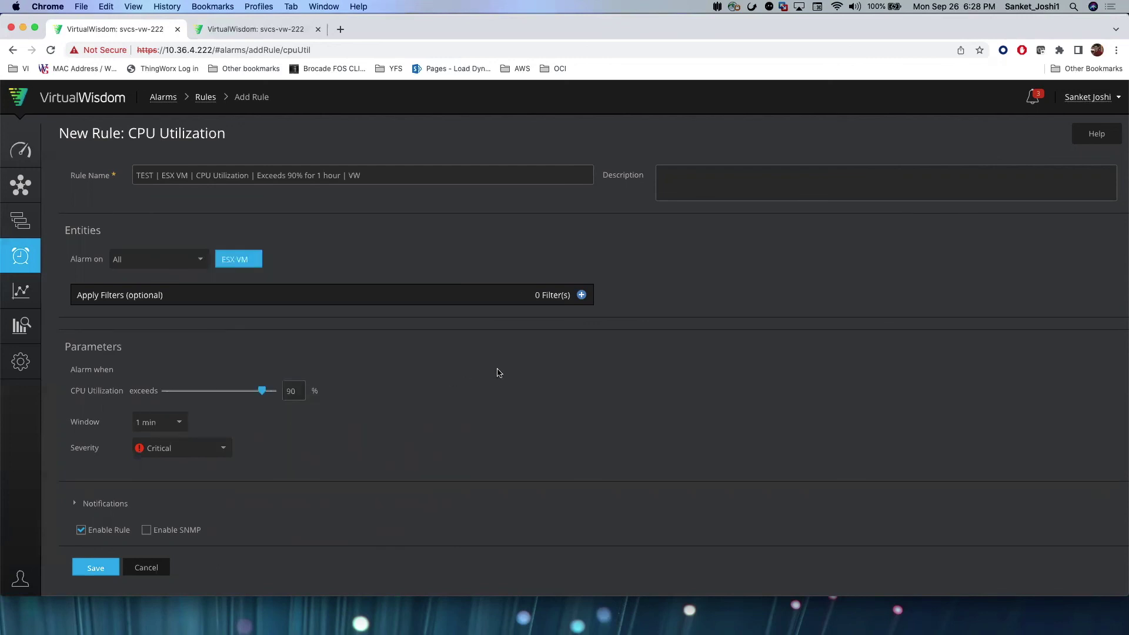
Add an ESX VM filter to the rule based on the VM Config OS Version property
{"action": "left_click", "coordinate": [581, 294]}
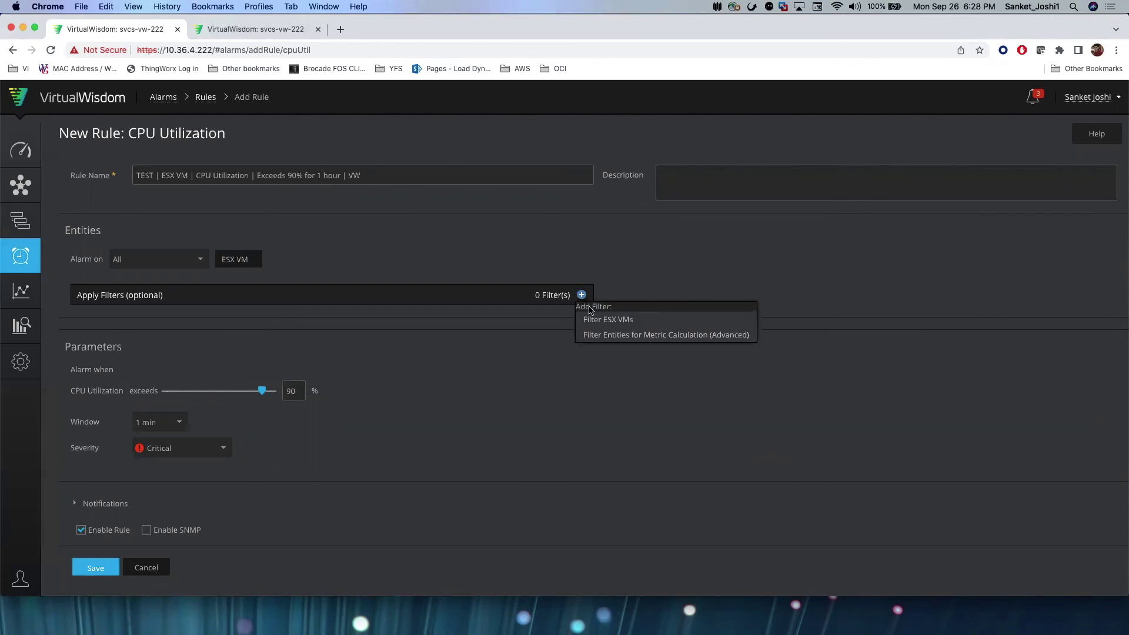
{"action": "left_click", "coordinate": [594, 321]}
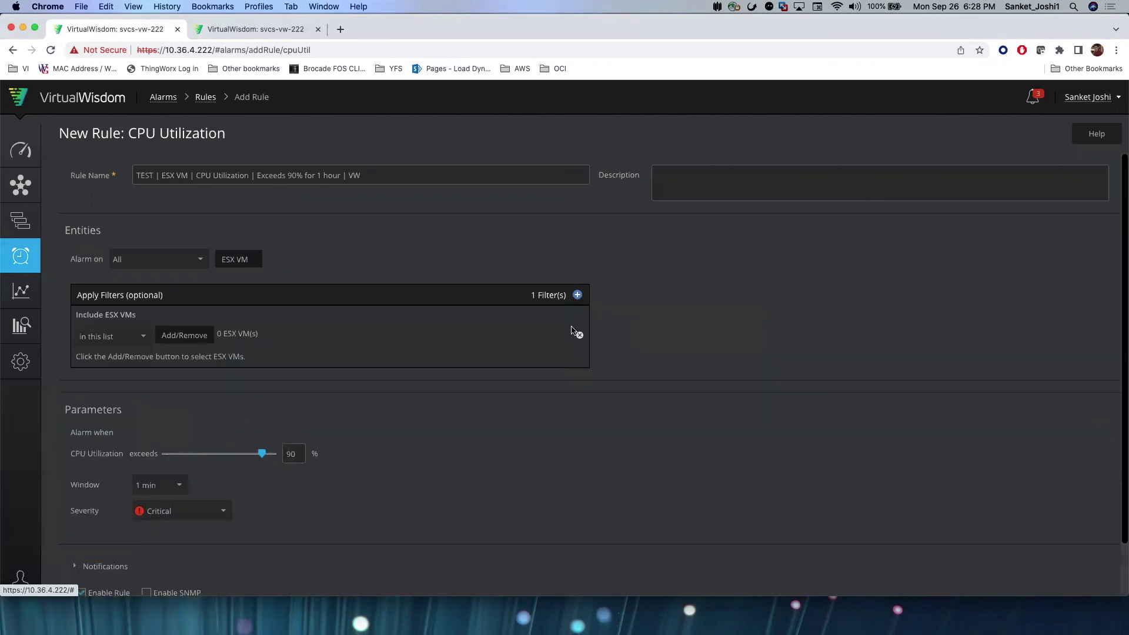
{"action": "left_click", "coordinate": [143, 341]}
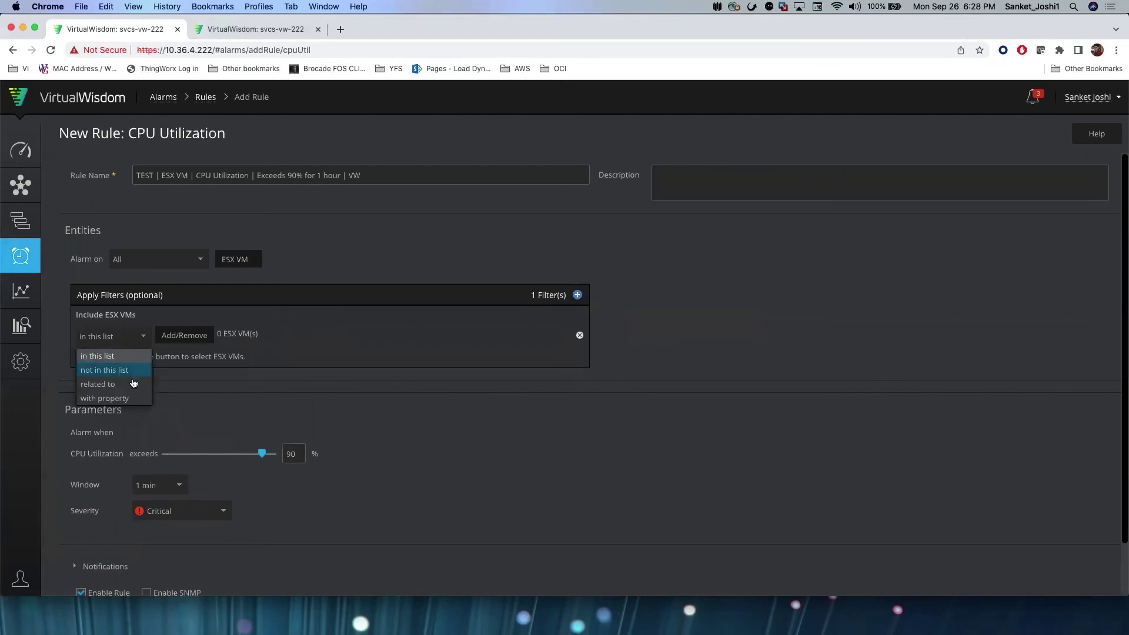
{"action": "left_click", "coordinate": [132, 398]}
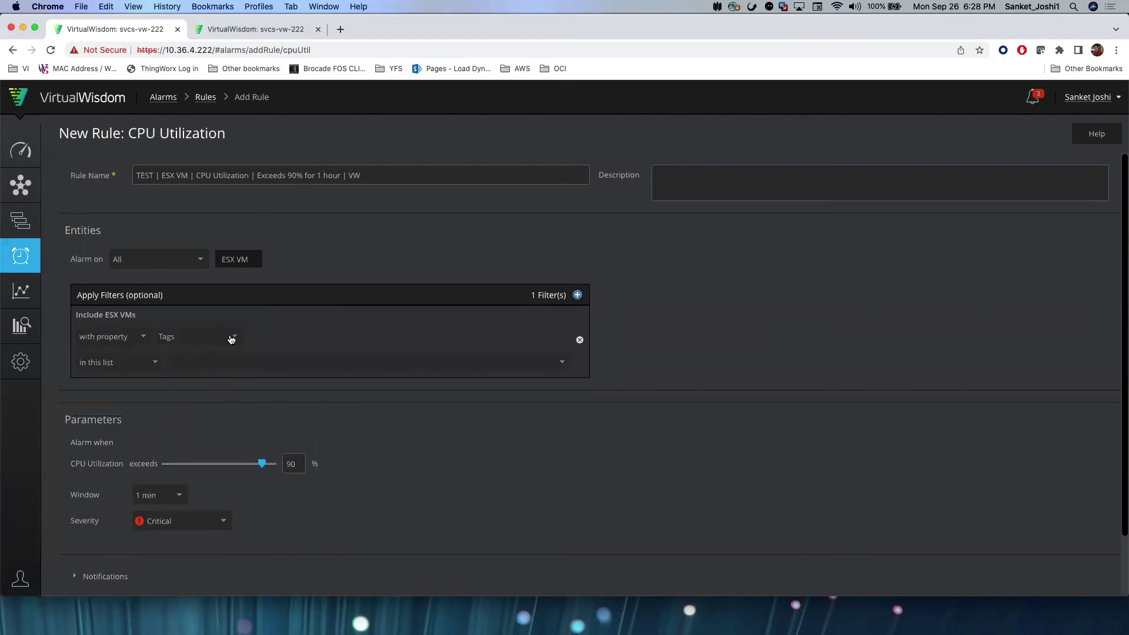
{"action": "left_click", "coordinate": [231, 339]}
{"action": "scroll", "coordinate": [227, 429], "scroll_direction": "down", "scroll_amount": 1}
{"action": "scroll", "coordinate": [225, 430], "scroll_direction": "down", "scroll_amount": 3}
{"action": "scroll", "coordinate": [223, 462], "scroll_direction": "down", "scroll_amount": 1}
{"action": "left_click", "coordinate": [229, 507]}
Include Microsoft Windows 10, Windows 7 and Windows Server 2003, 2008, 2008 R2, 2012 and 2016 or later (all 64-bit) in the filter's list
{"action": "left_click", "coordinate": [557, 367]}
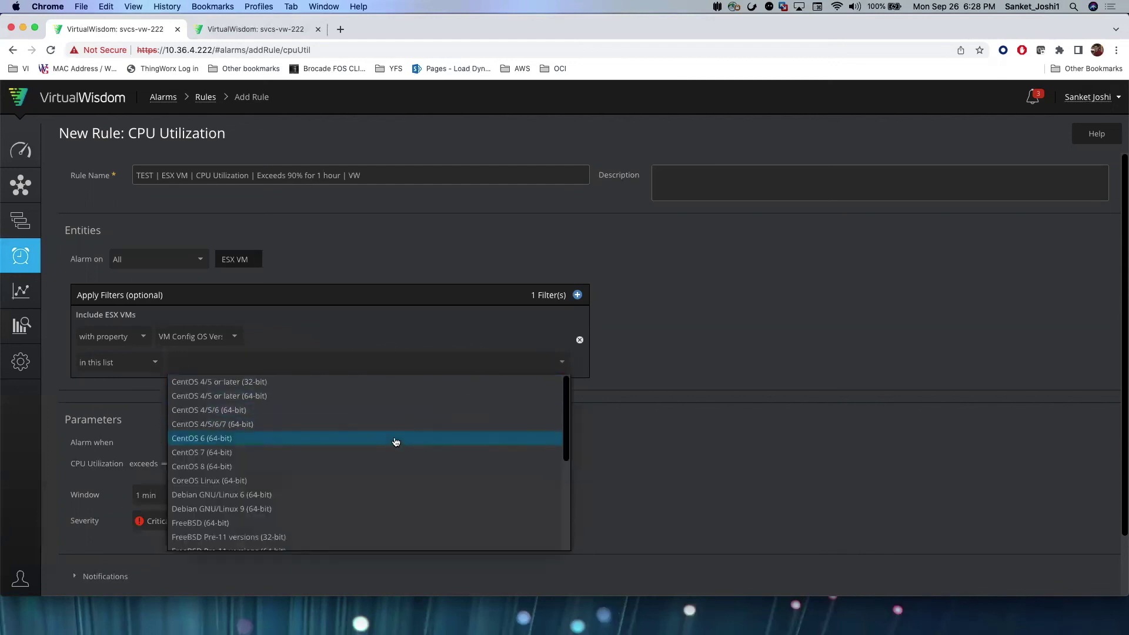
{"action": "scroll", "coordinate": [275, 441], "scroll_direction": "down", "scroll_amount": 2}
{"action": "scroll", "coordinate": [276, 441], "scroll_direction": "down", "scroll_amount": 3}
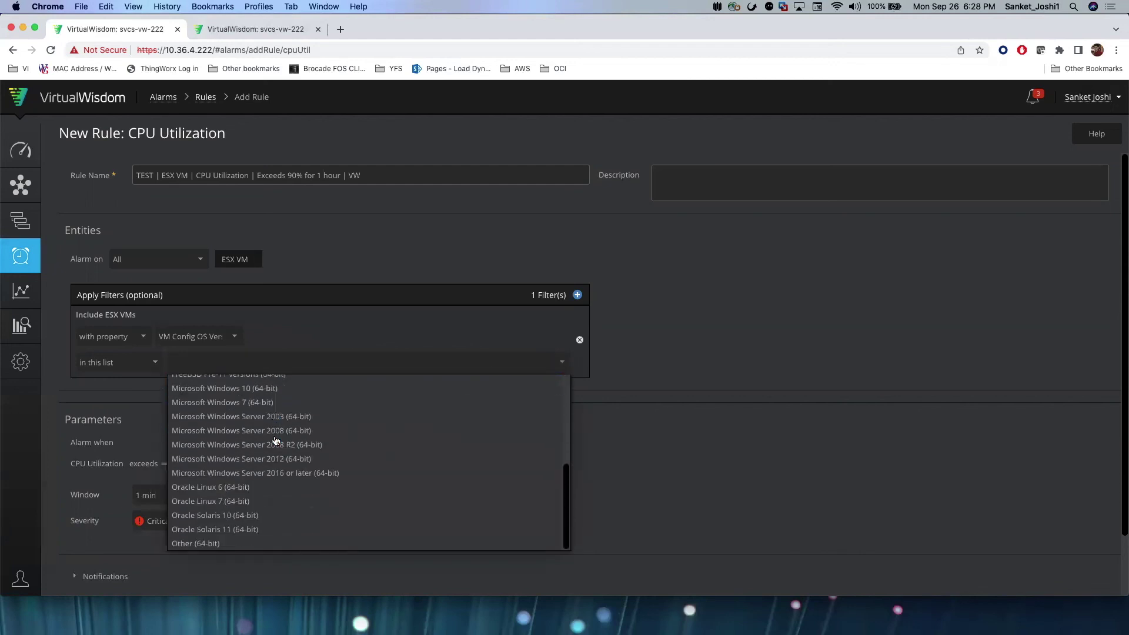
{"action": "left_click", "coordinate": [272, 389]}
{"action": "left_click", "coordinate": [261, 403]}
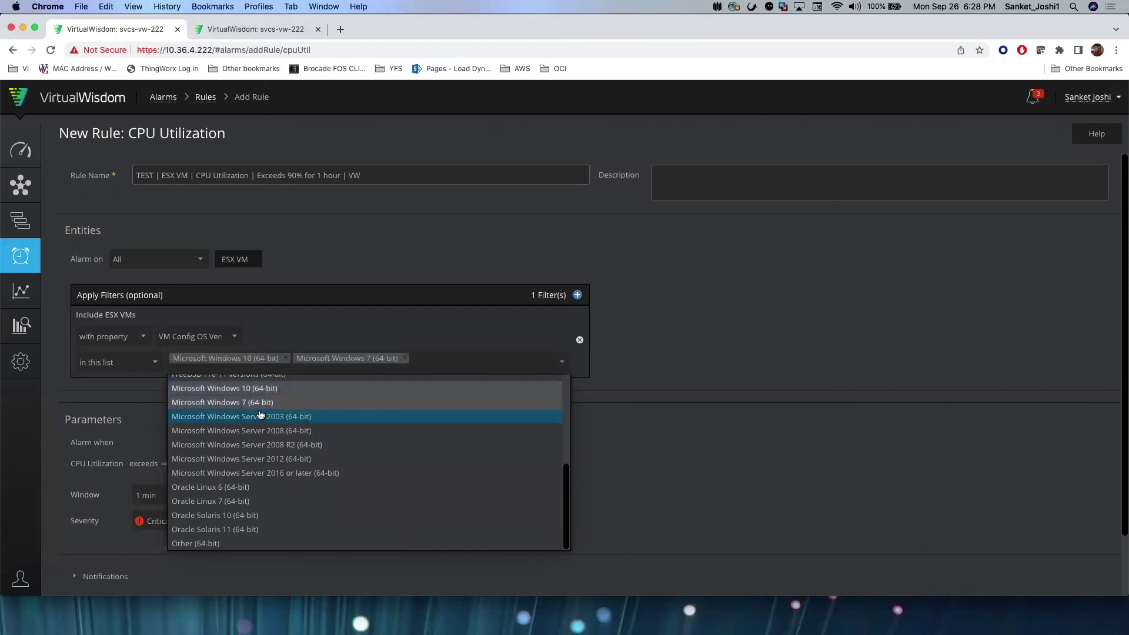
{"action": "left_click", "coordinate": [259, 417]}
{"action": "left_click", "coordinate": [258, 442]}
{"action": "left_click", "coordinate": [258, 454]}
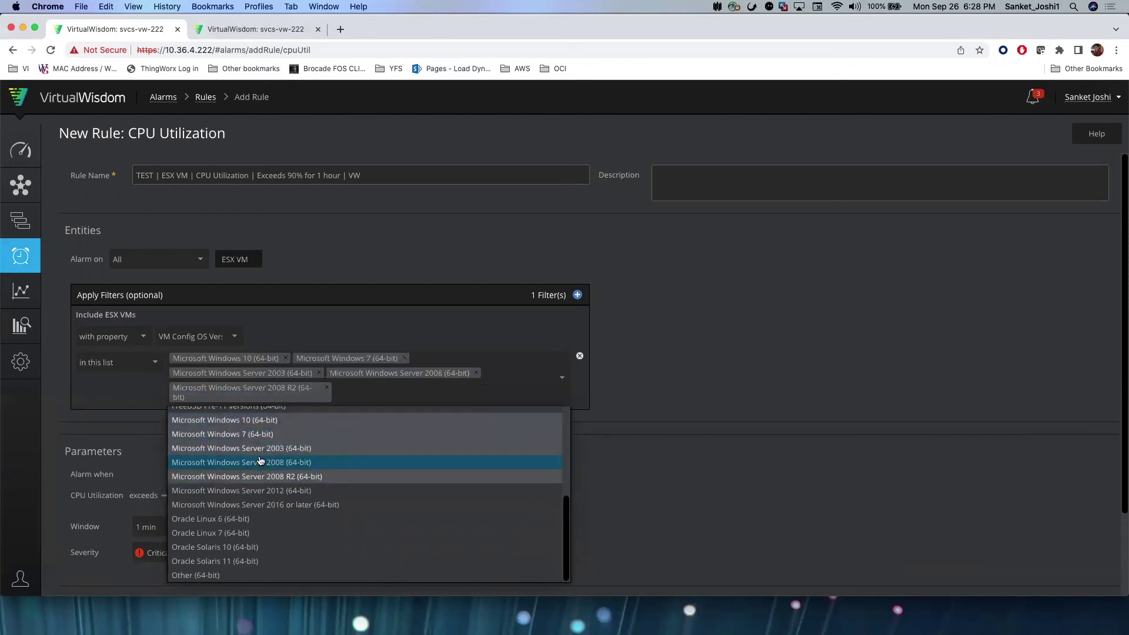
{"action": "left_click", "coordinate": [272, 493]}
{"action": "left_click", "coordinate": [274, 506]}
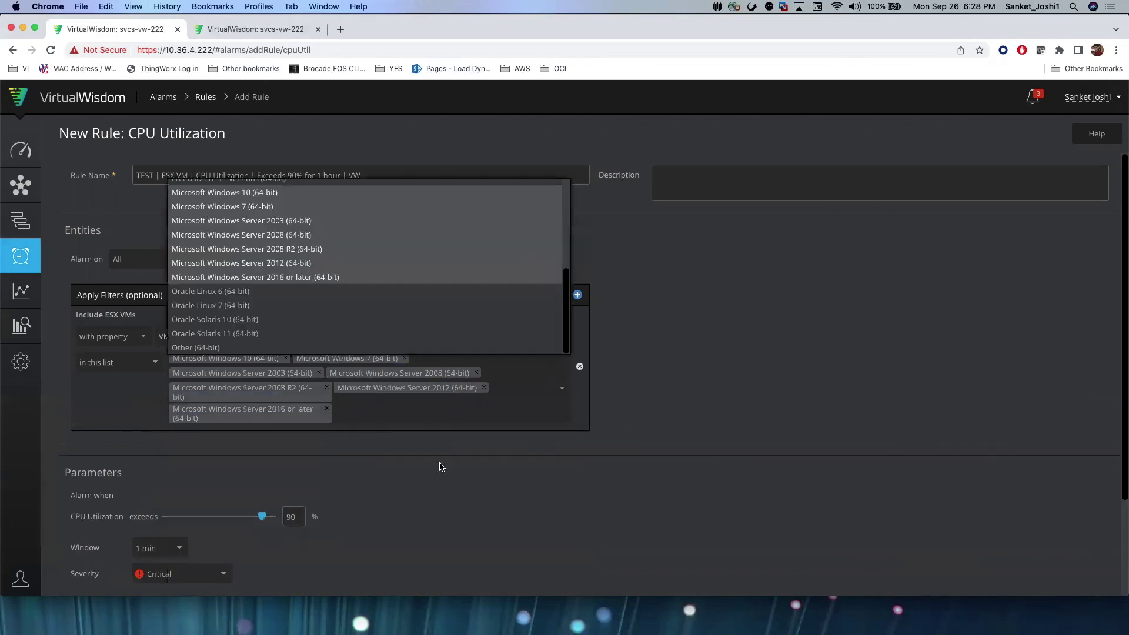
{"action": "left_click", "coordinate": [524, 484]}
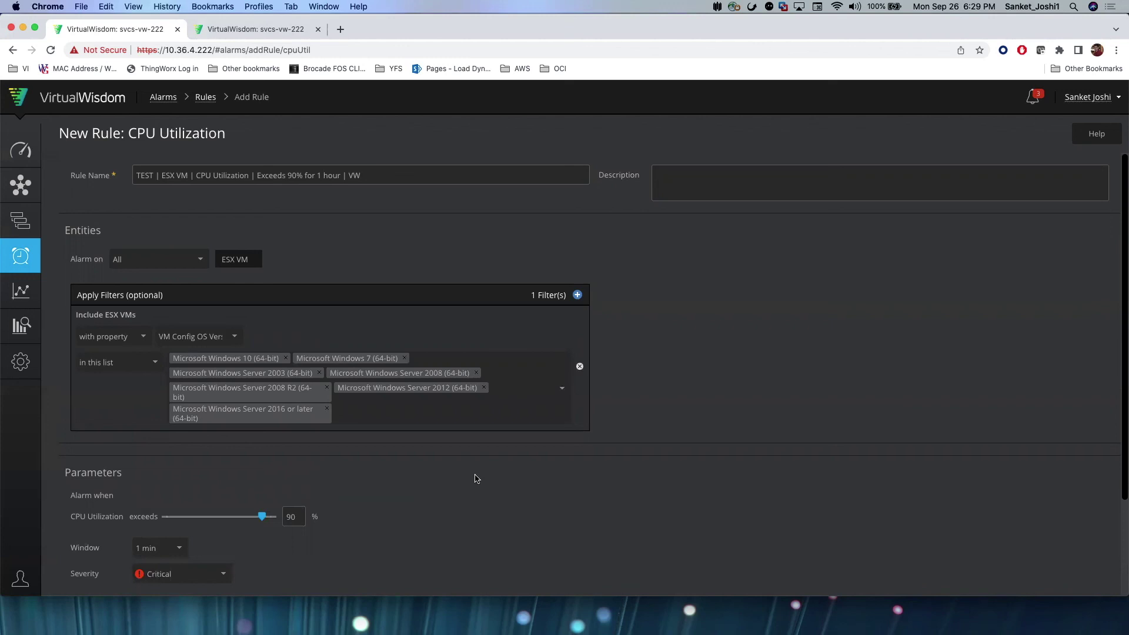
Set the evaluation window for the CPU Utilization threshold to 1 hour
{"action": "scroll", "coordinate": [473, 476], "scroll_direction": "down", "scroll_amount": 2}
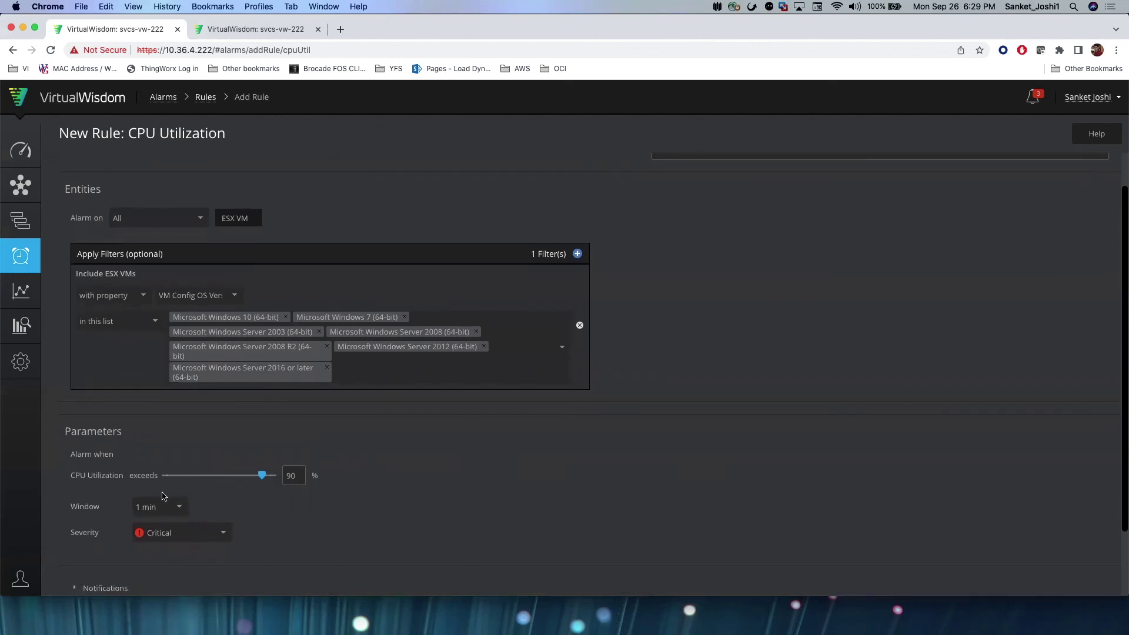
{"action": "left_click", "coordinate": [177, 507]}
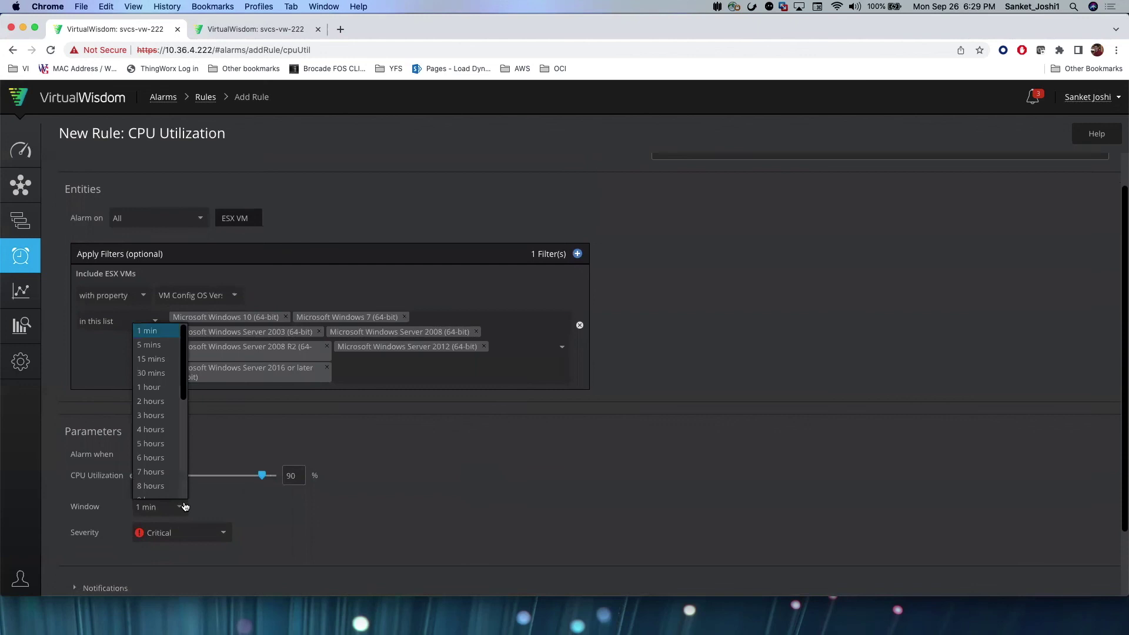
{"action": "left_click", "coordinate": [170, 393]}
Expand the rule's notification settings to view the recipient fields, and enable SNMP for the rule
{"action": "scroll", "coordinate": [364, 532], "scroll_direction": "down", "scroll_amount": 3}
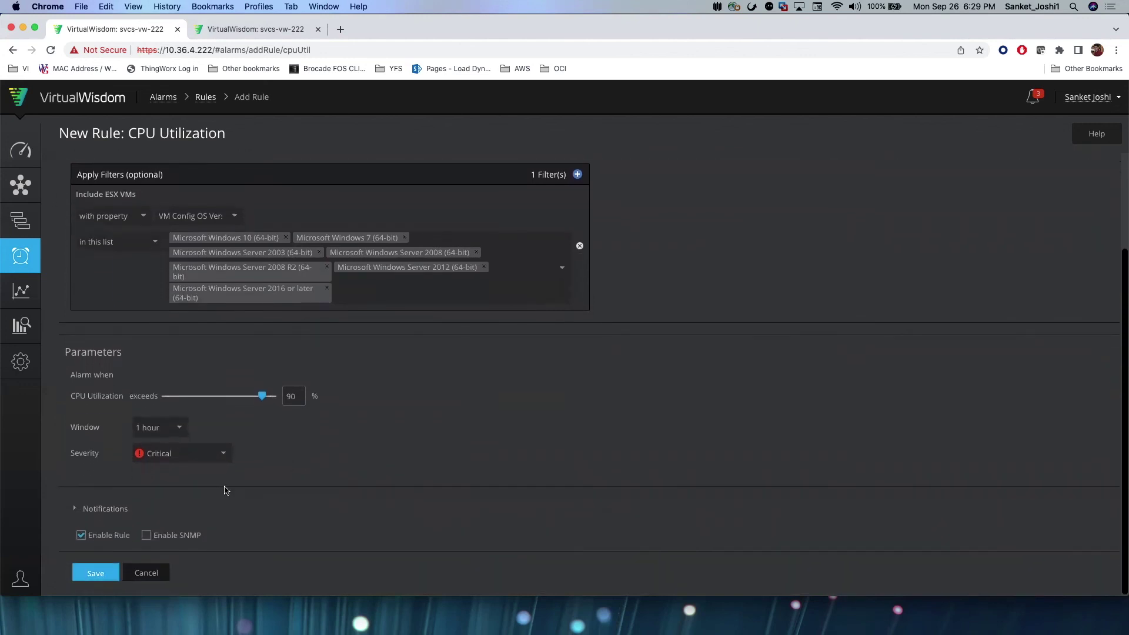
{"action": "left_click", "coordinate": [73, 511]}
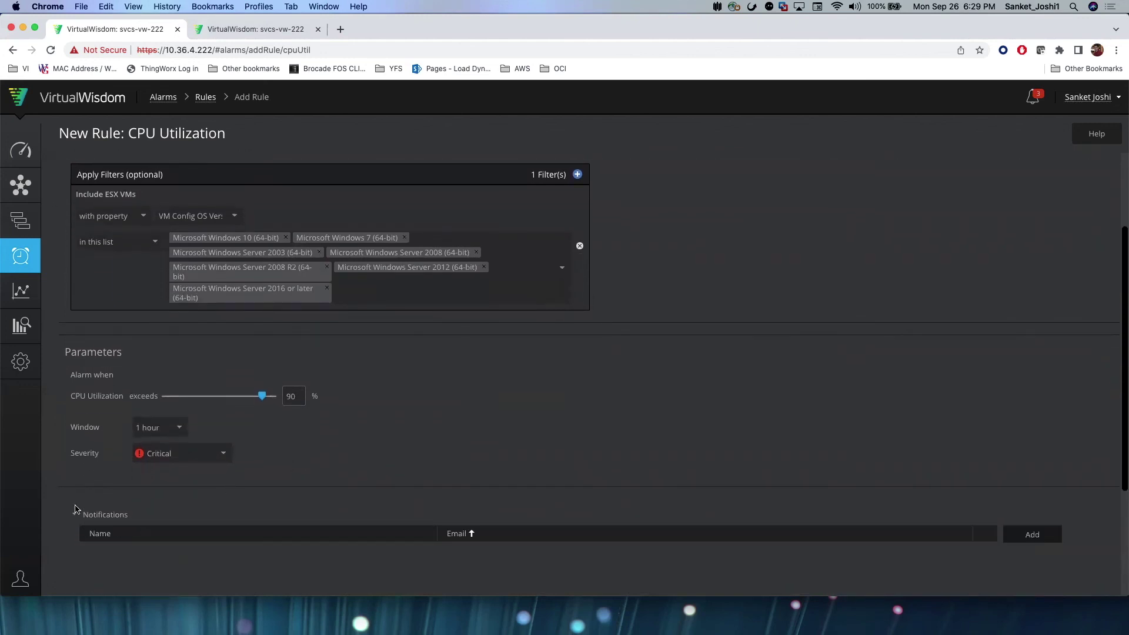
{"action": "scroll", "coordinate": [272, 521], "scroll_direction": "down", "scroll_amount": 5}
{"action": "left_click", "coordinate": [257, 505]}
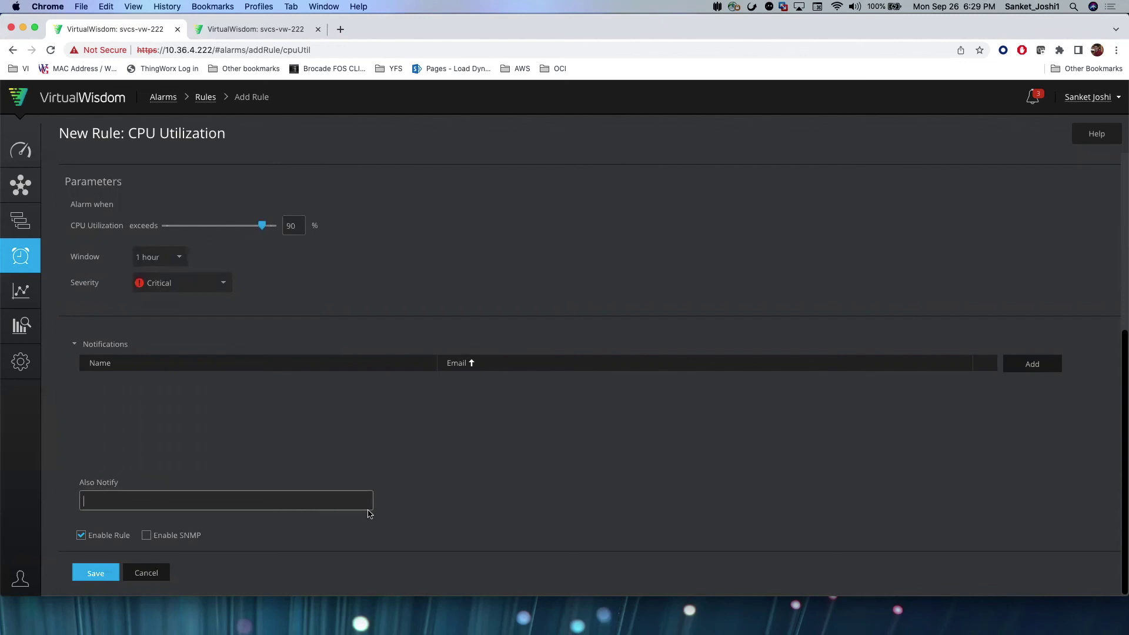
{"action": "left_click", "coordinate": [146, 536]}
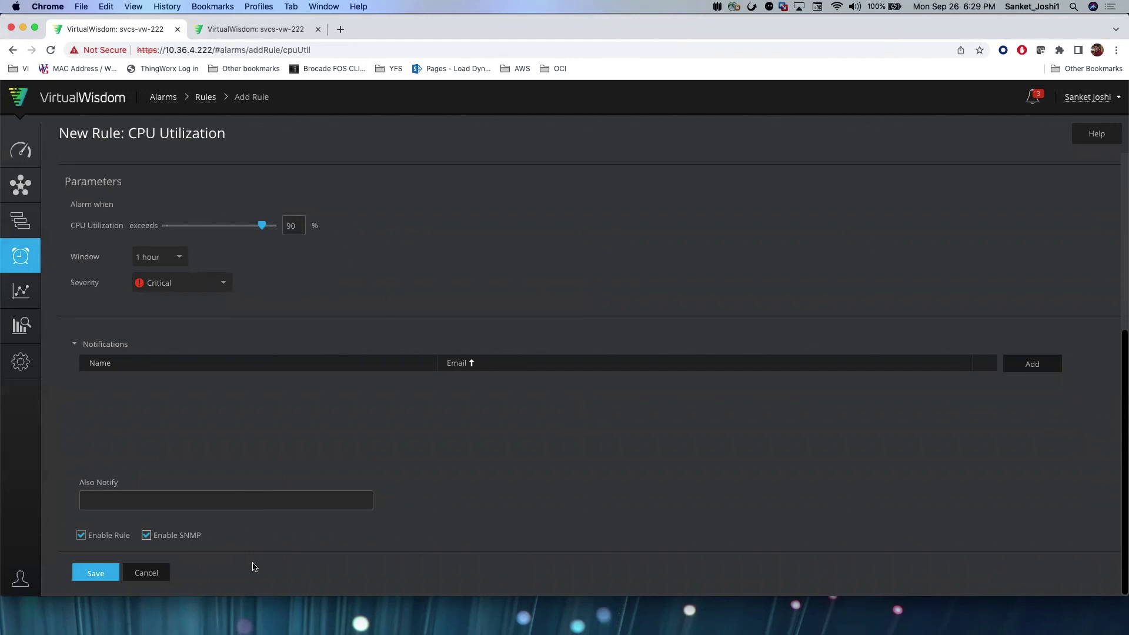
Save the alarm rule and reopen it from the rules list to review its settings
{"action": "left_click", "coordinate": [109, 574]}
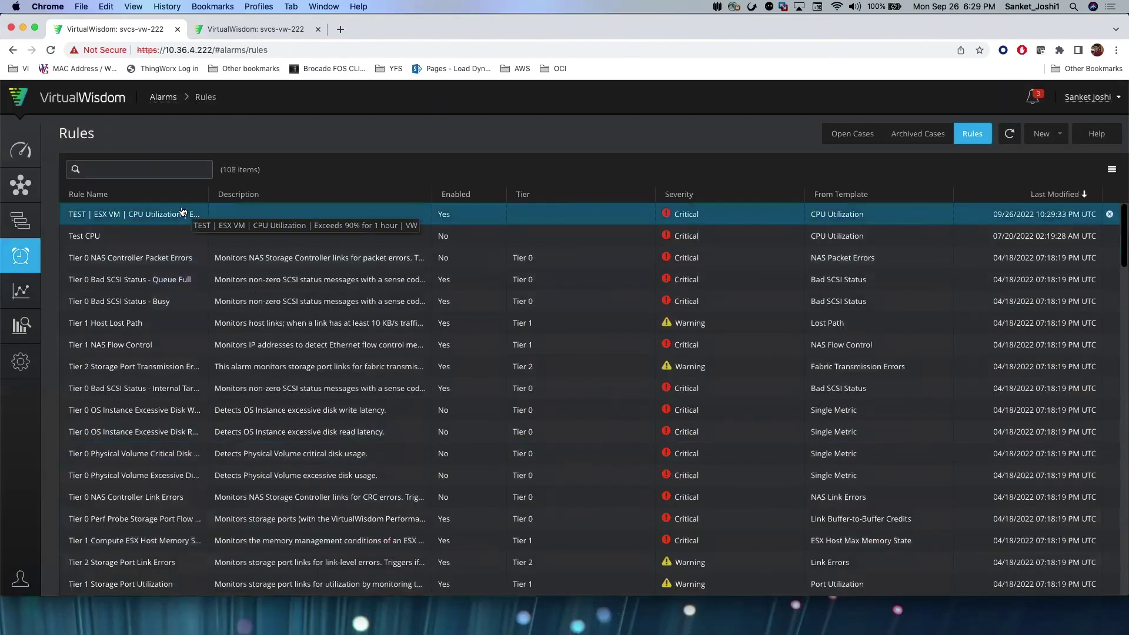
{"action": "left_click", "coordinate": [182, 213]}
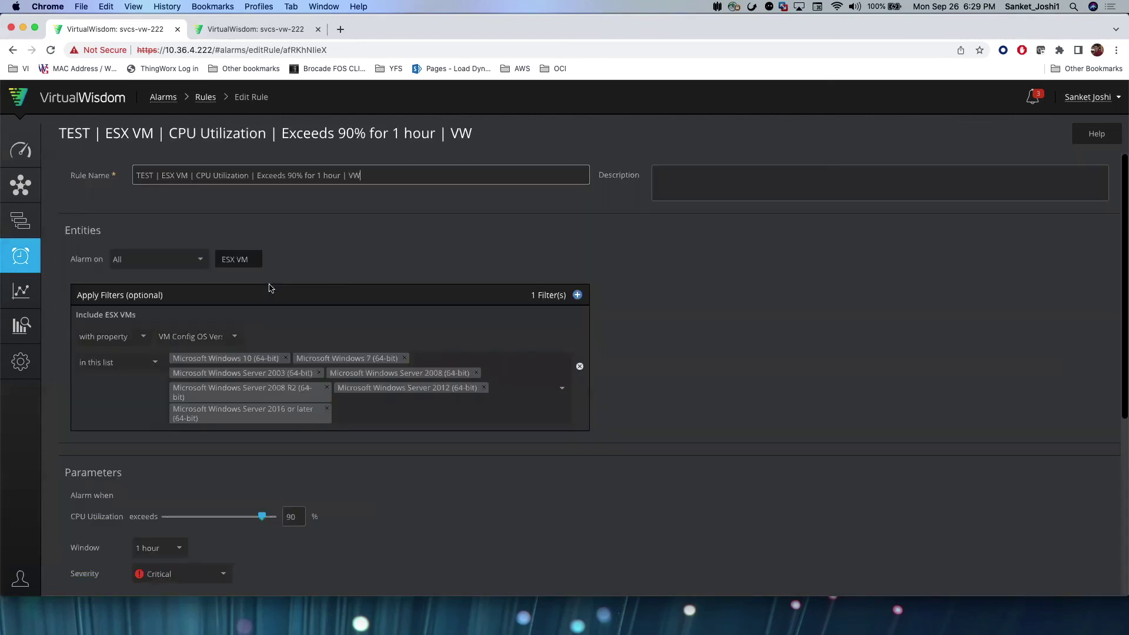